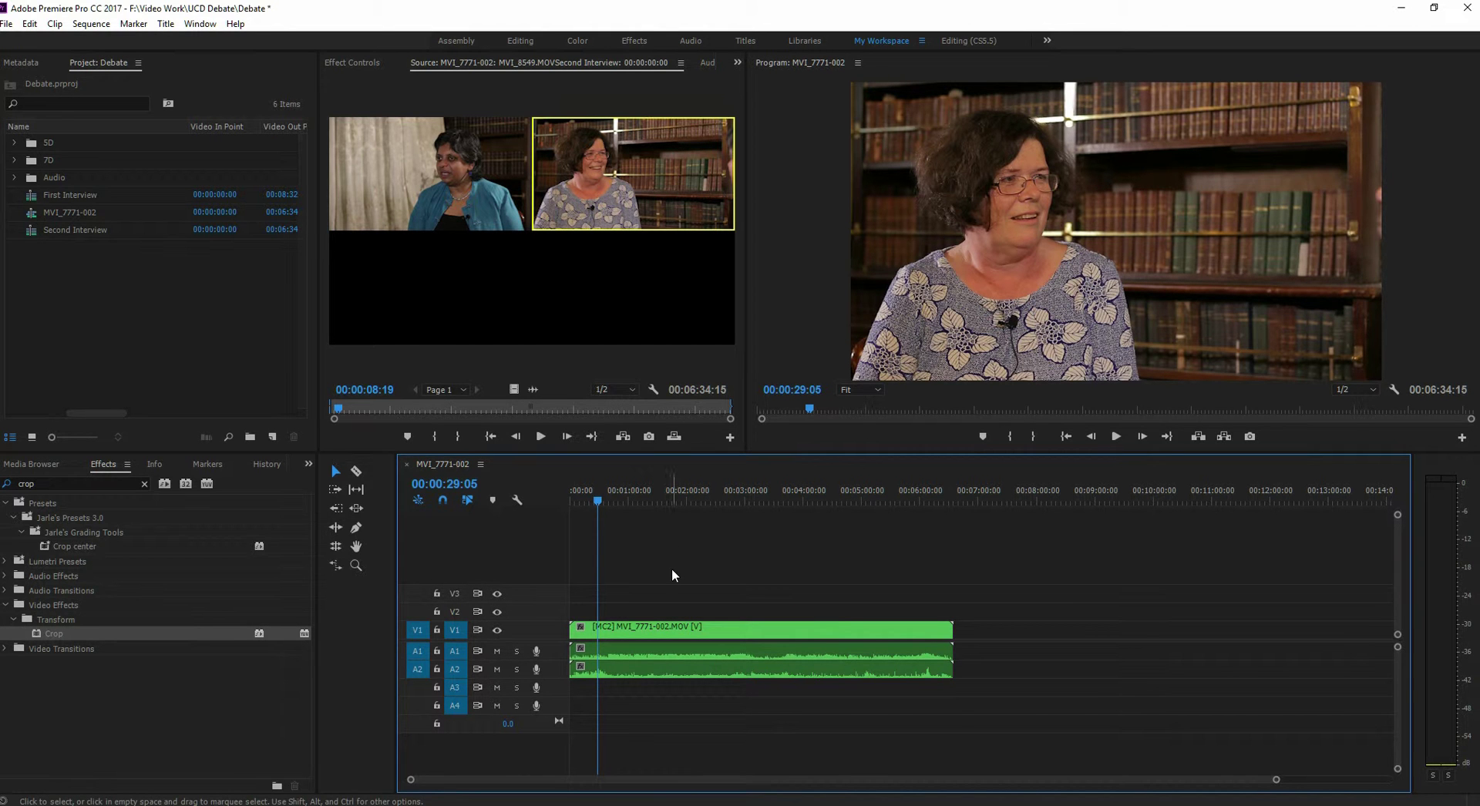
Create a Black Video item at 1920×1080, 25 fps in the Project panel
{"action": "right_click", "coordinate": [141, 326]}
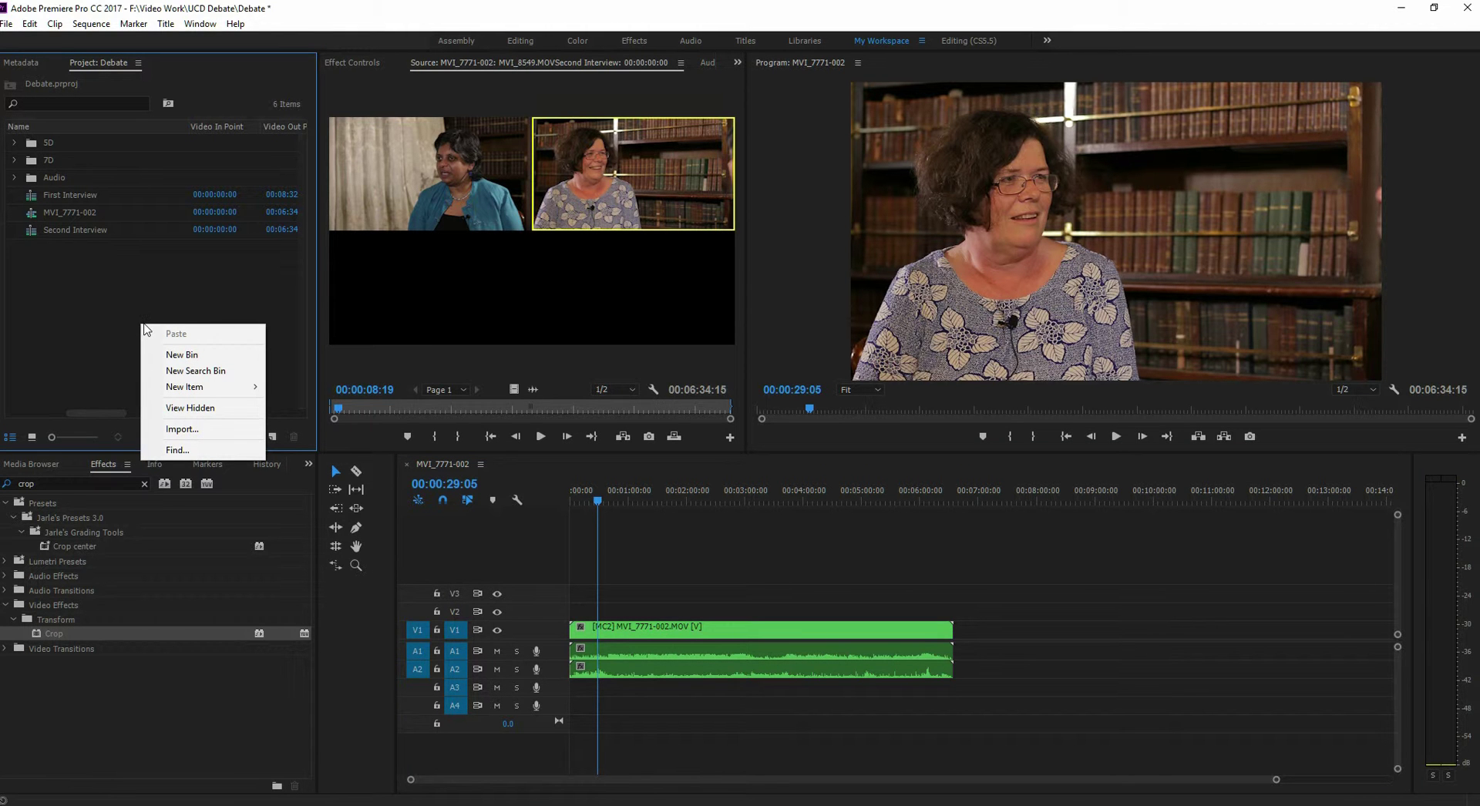
{"action": "left_click", "coordinate": [98, 281]}
{"action": "right_click", "coordinate": [97, 281]}
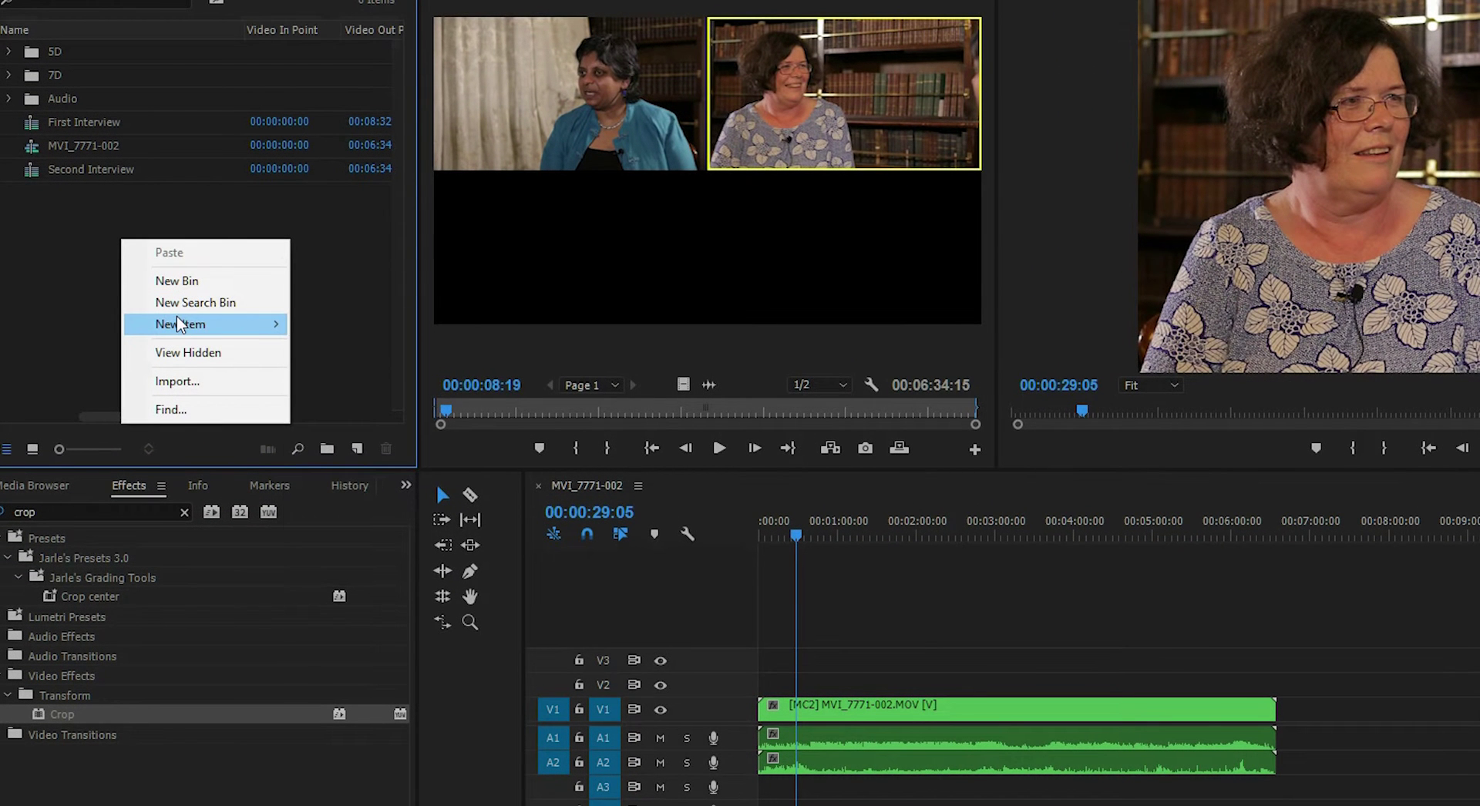
{"action": "mouse_move", "coordinate": [173, 328]}
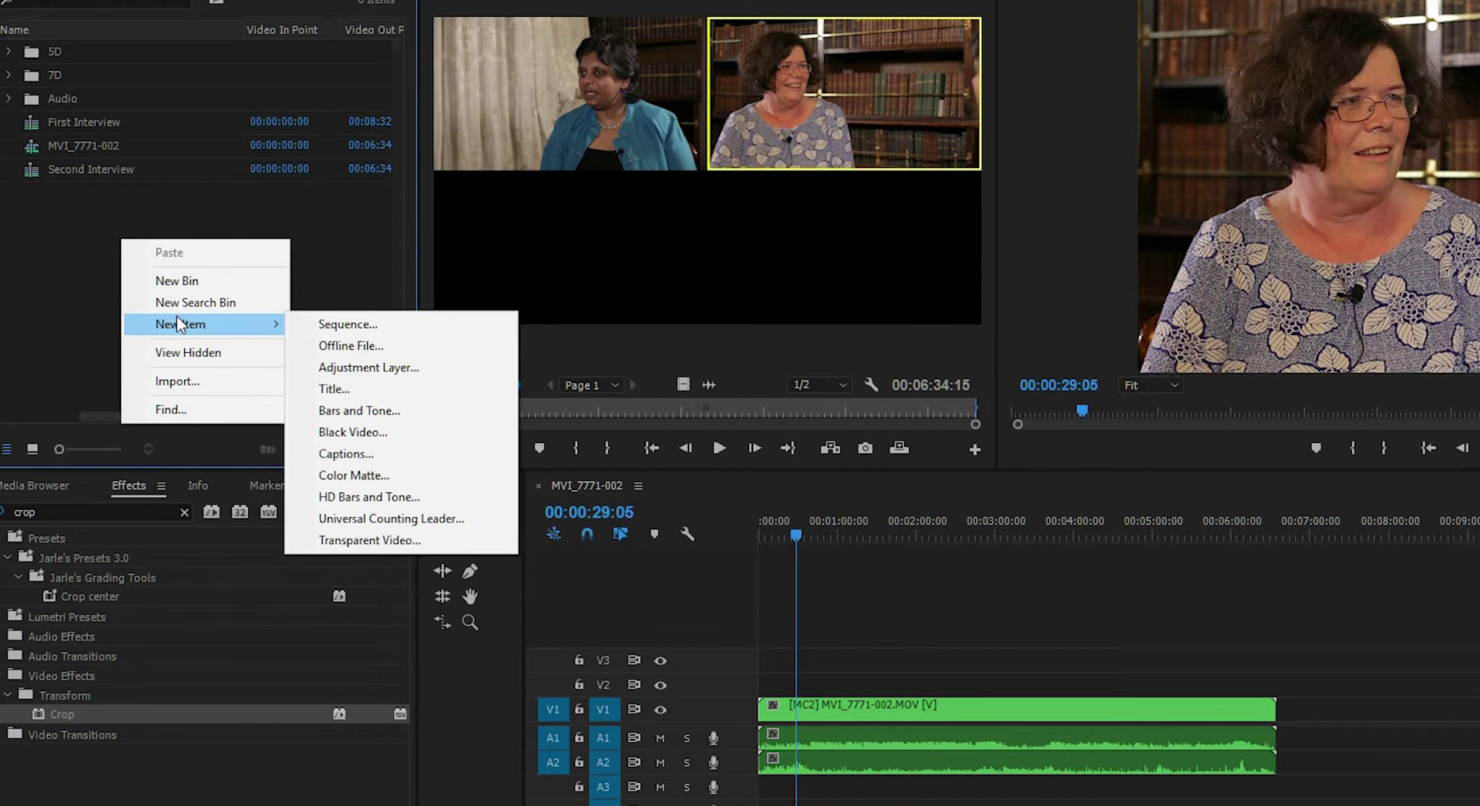
{"action": "left_click", "coordinate": [407, 436]}
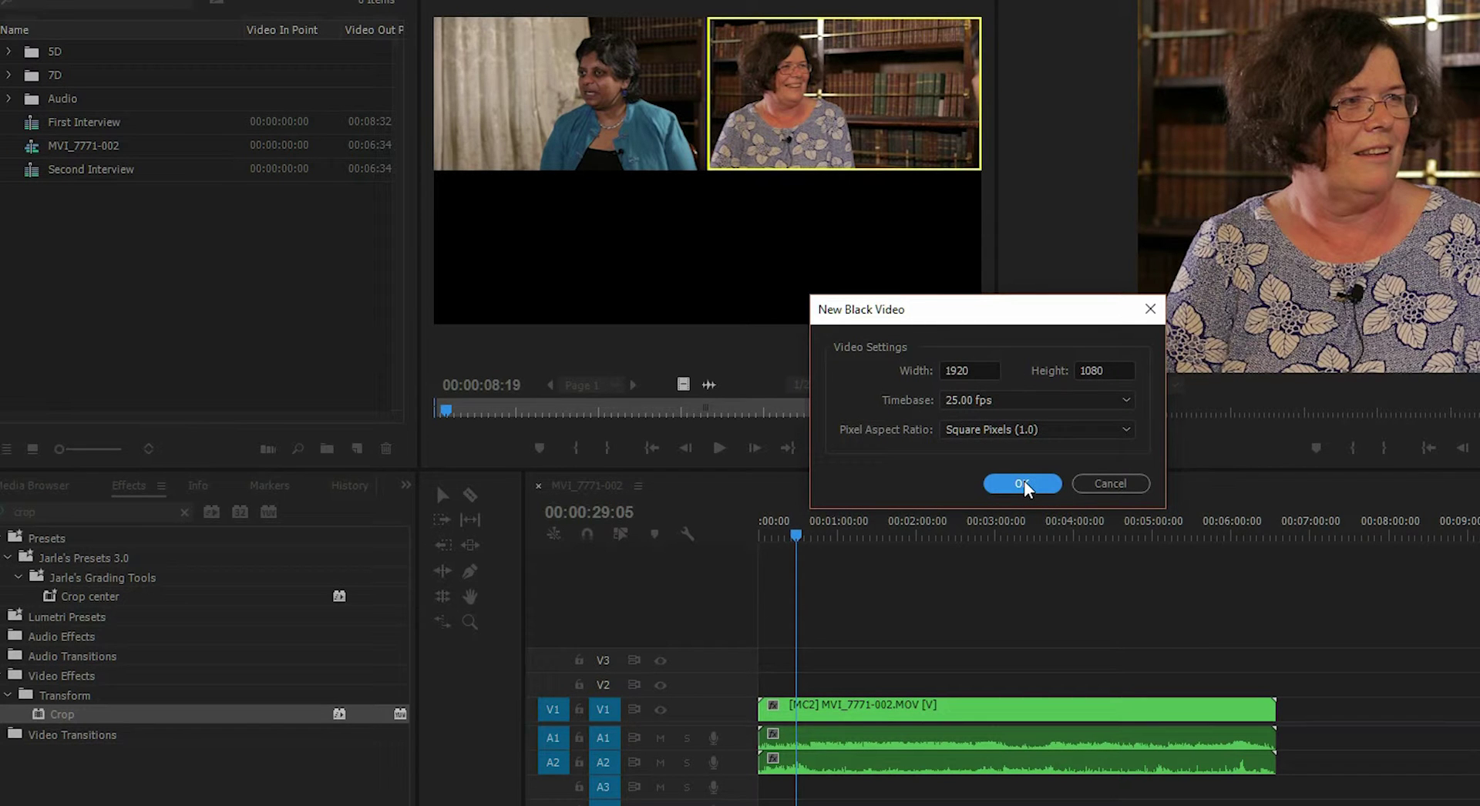
{"action": "left_click", "coordinate": [1024, 479]}
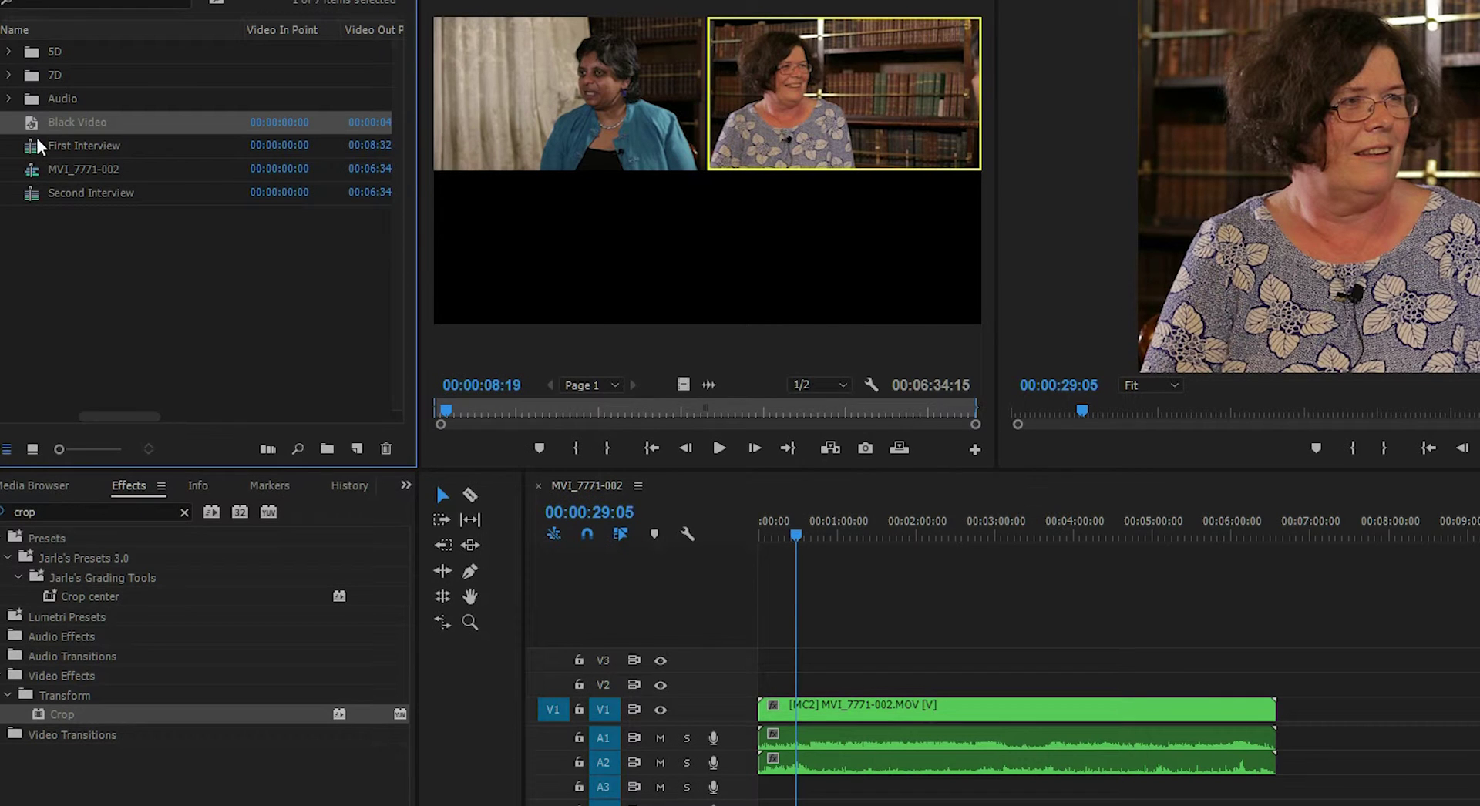
Place Black Video on V2 and trim it to span the full MVI_7771-002 clip
{"action": "left_click_drag", "start_coordinate": [34, 121], "coordinate": [802, 688]}
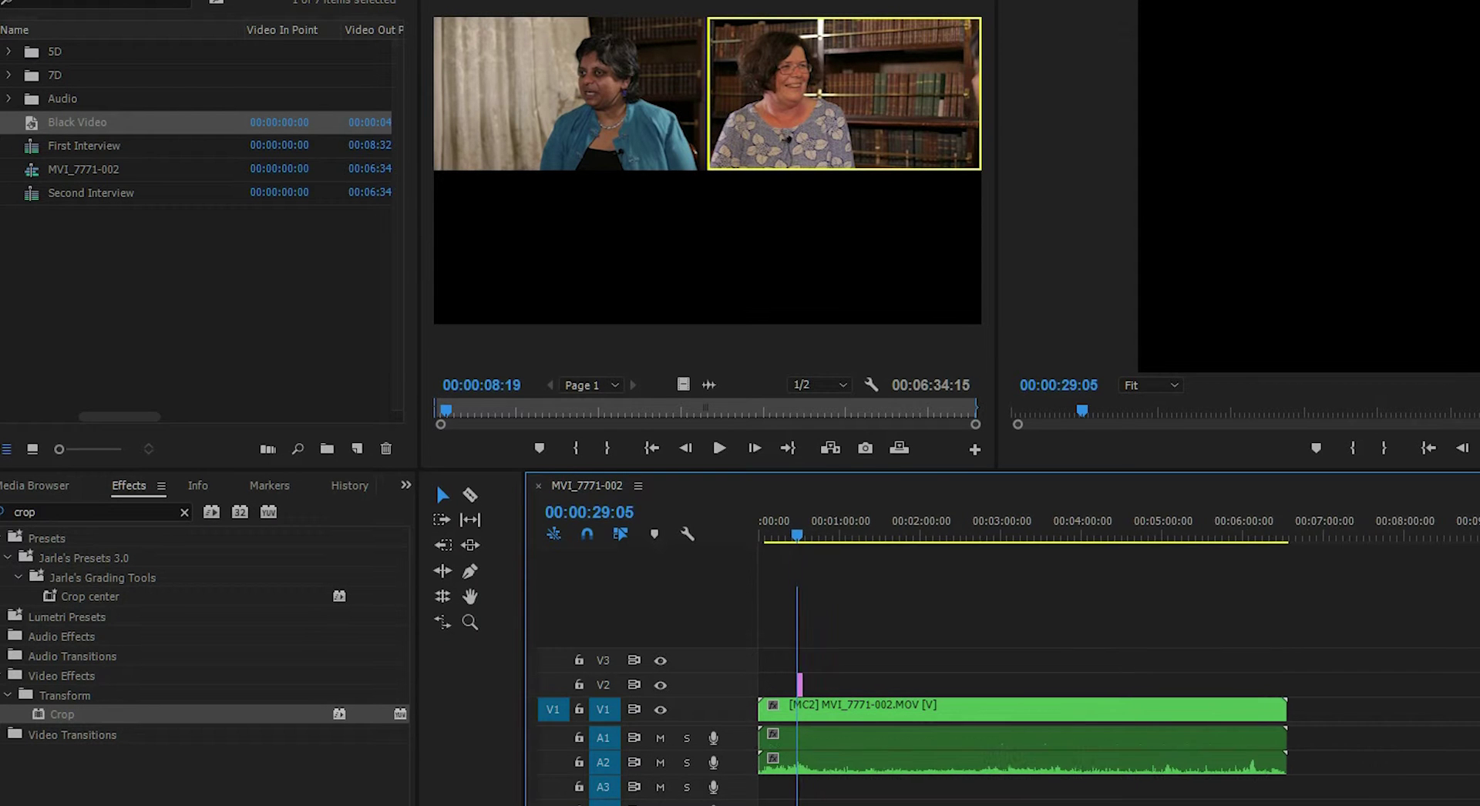
{"action": "key", "text": "="}
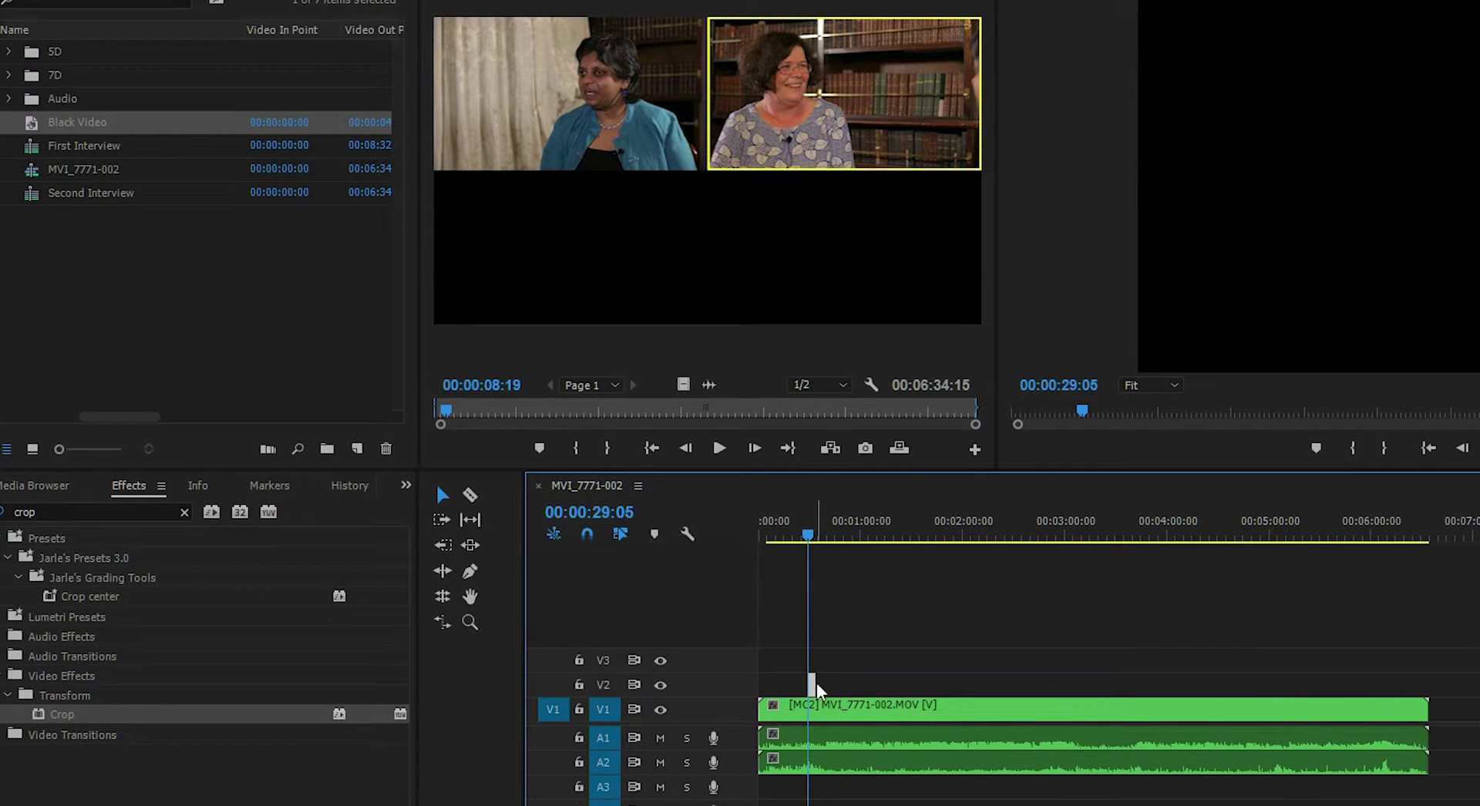
{"action": "left_click_drag", "start_coordinate": [819, 683], "coordinate": [1428, 676]}
{"action": "left_click_drag", "start_coordinate": [813, 681], "coordinate": [760, 682]}
{"action": "left_click_drag", "start_coordinate": [796, 540], "coordinate": [794, 538]}
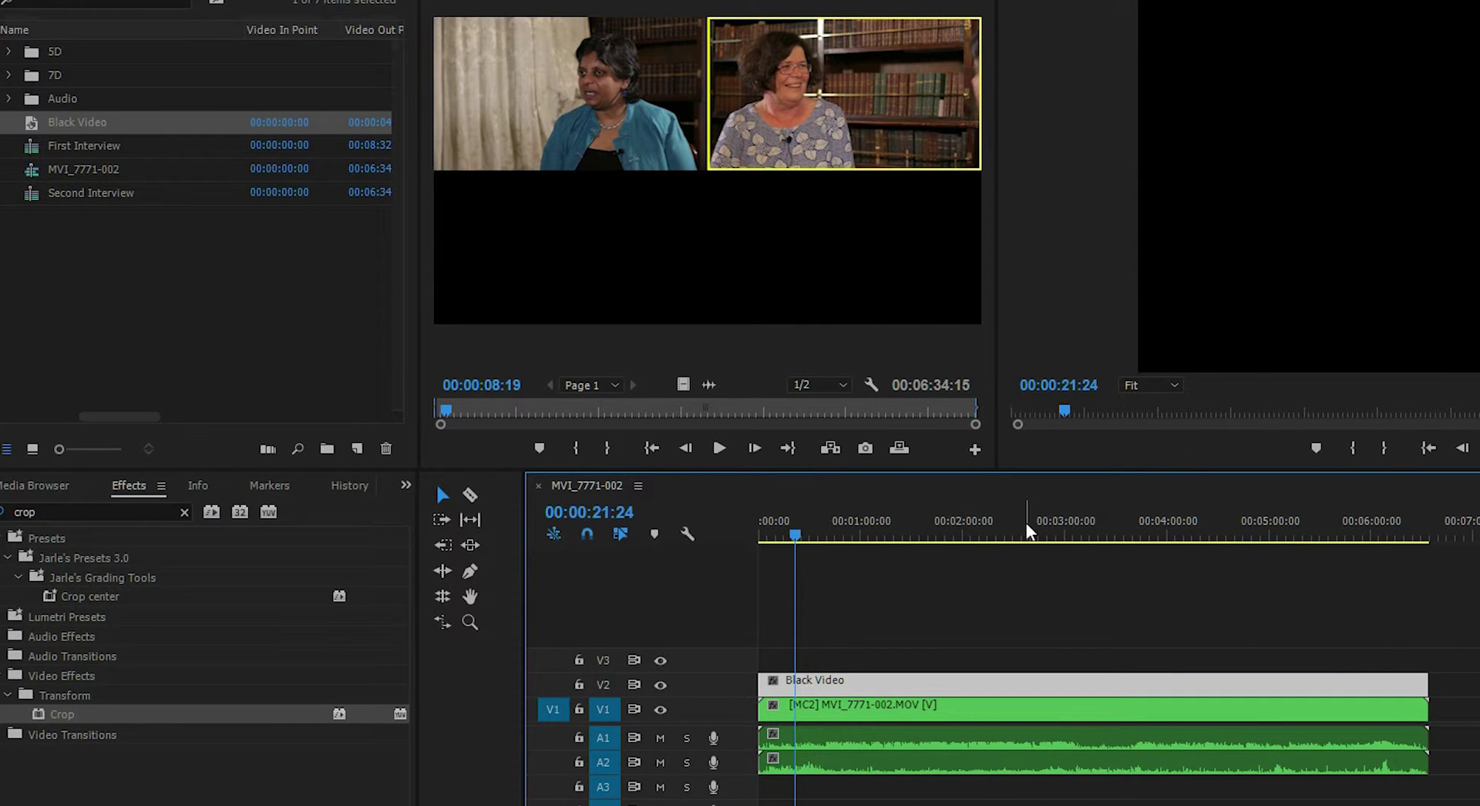
{"action": "left_click", "coordinate": [104, 513]}
Search 'time' in Effects and apply the Timecode effect to the Black Video clip
{"action": "key", "text": "BackSpace"}
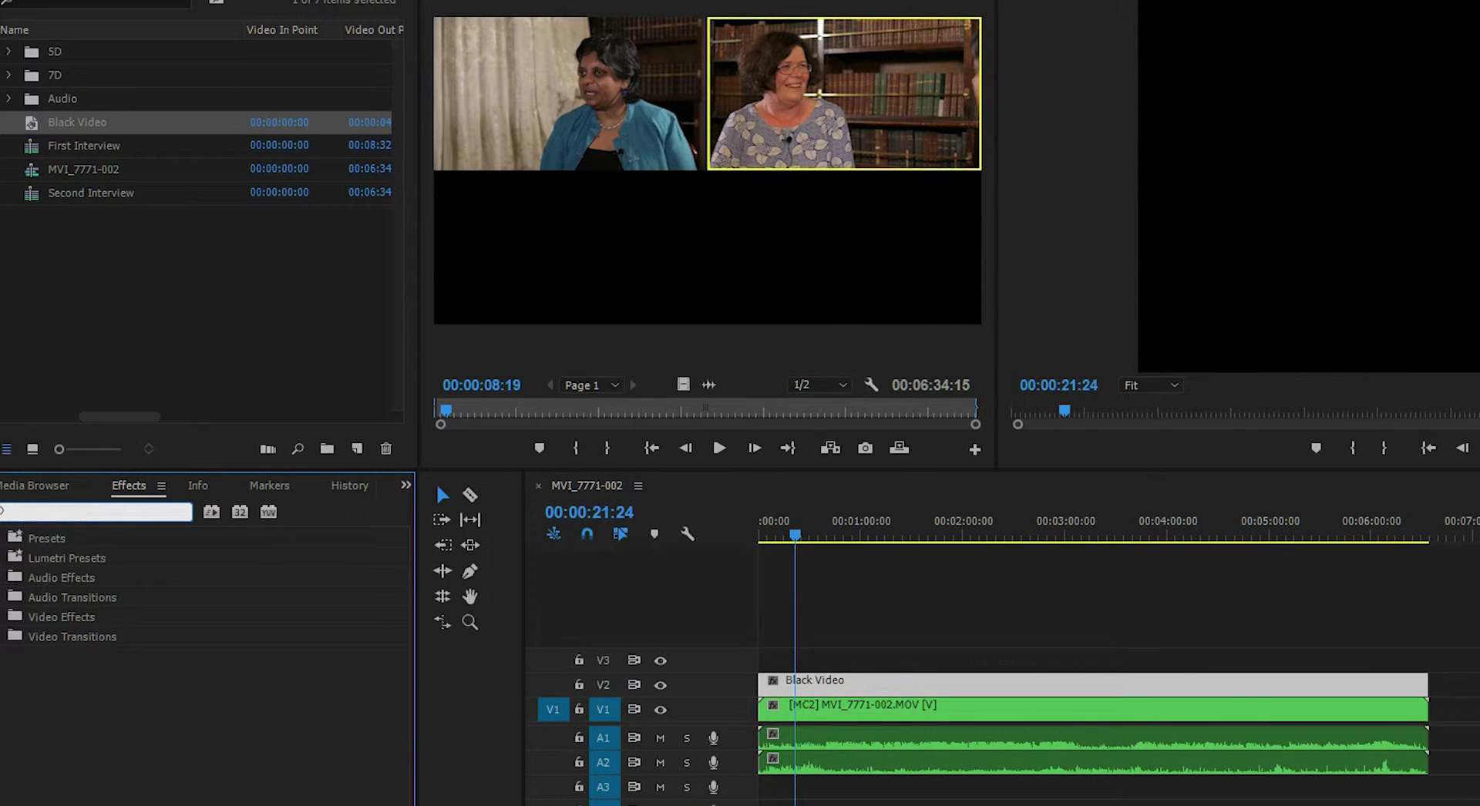
{"action": "type", "text": "time"}
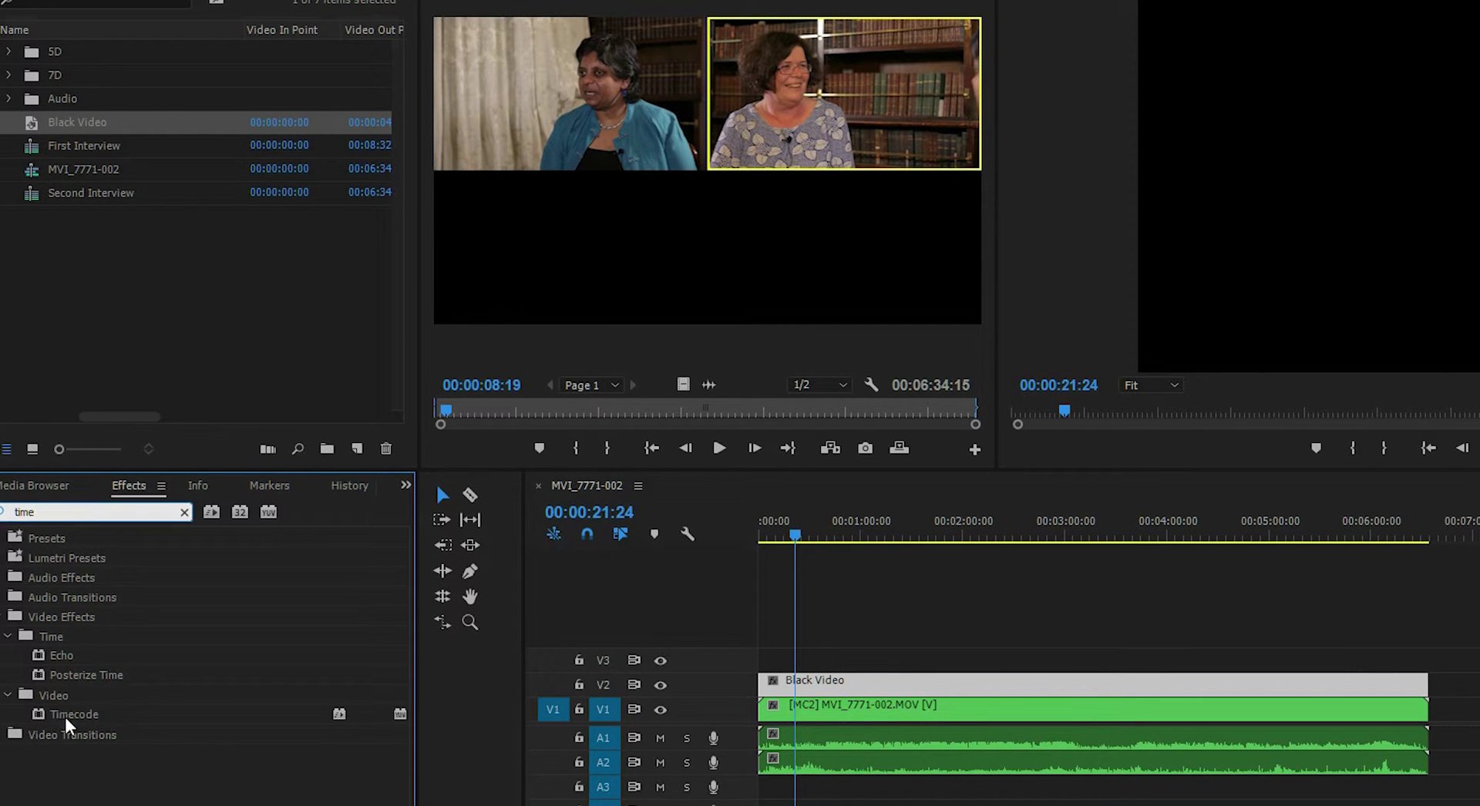
{"action": "left_click", "coordinate": [28, 712]}
{"action": "left_click_drag", "start_coordinate": [40, 711], "coordinate": [873, 683]}
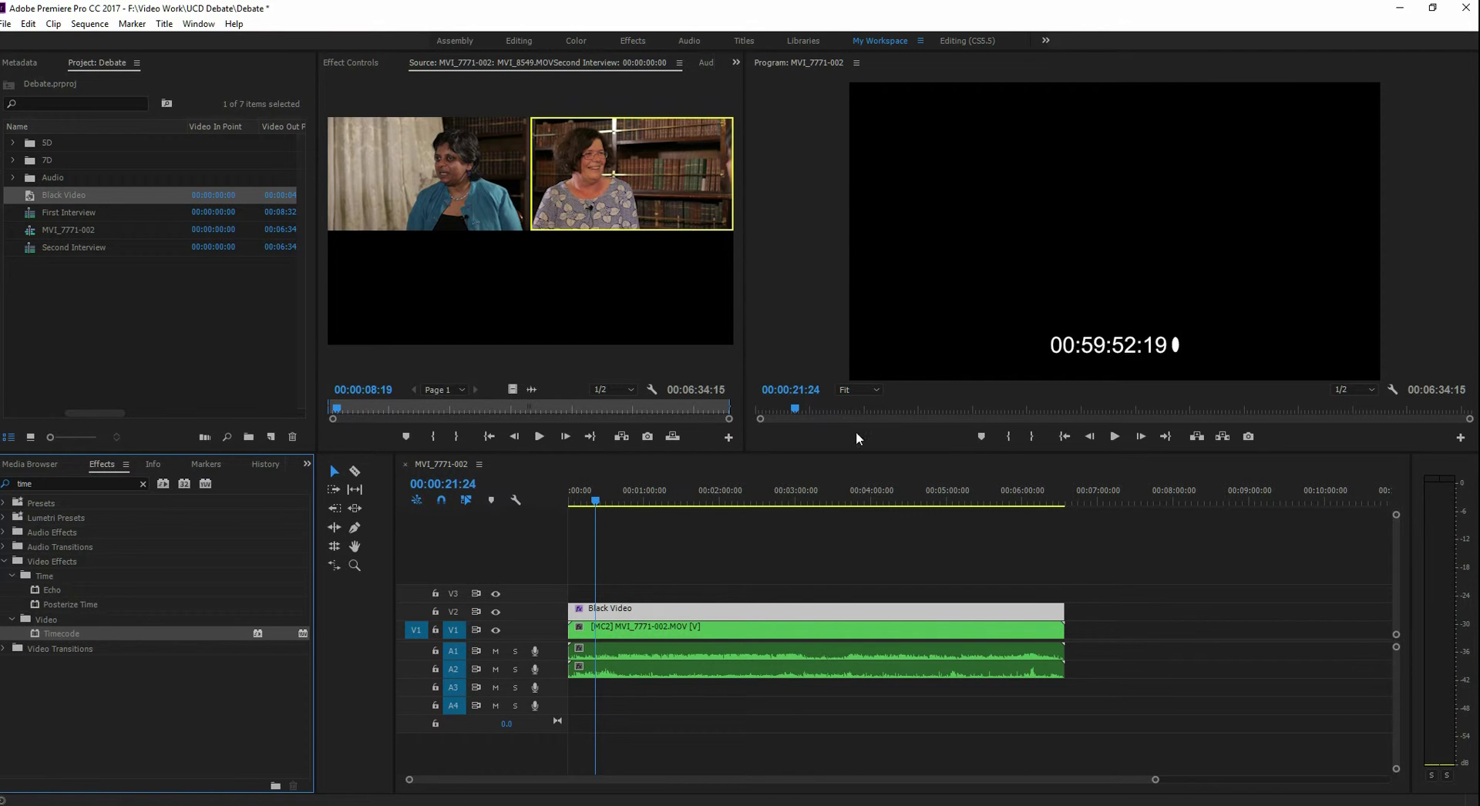
Keep the Timecode format at SMPTE and turn off the field symbol
{"action": "left_click", "coordinate": [341, 62]}
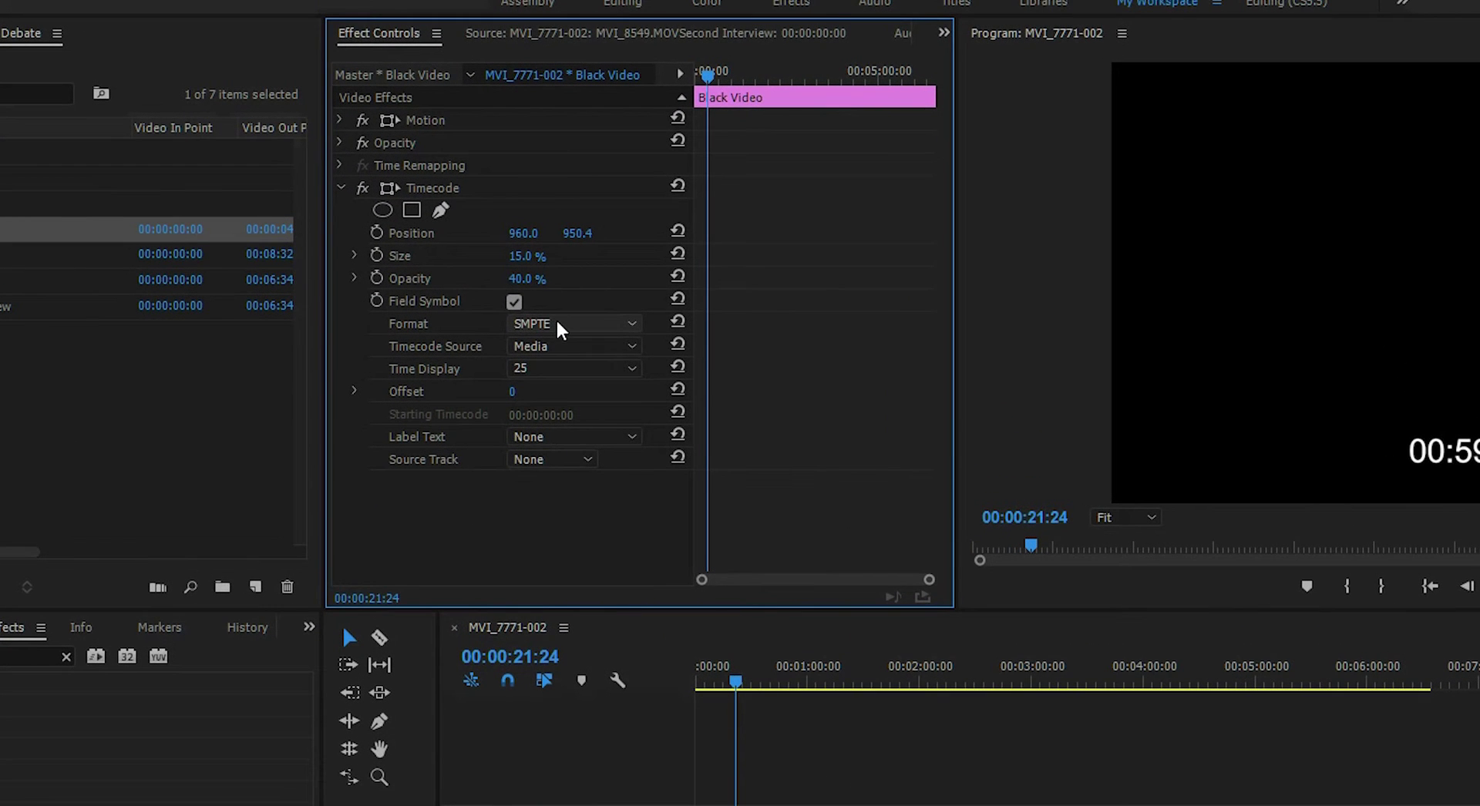
{"action": "left_click", "coordinate": [557, 322]}
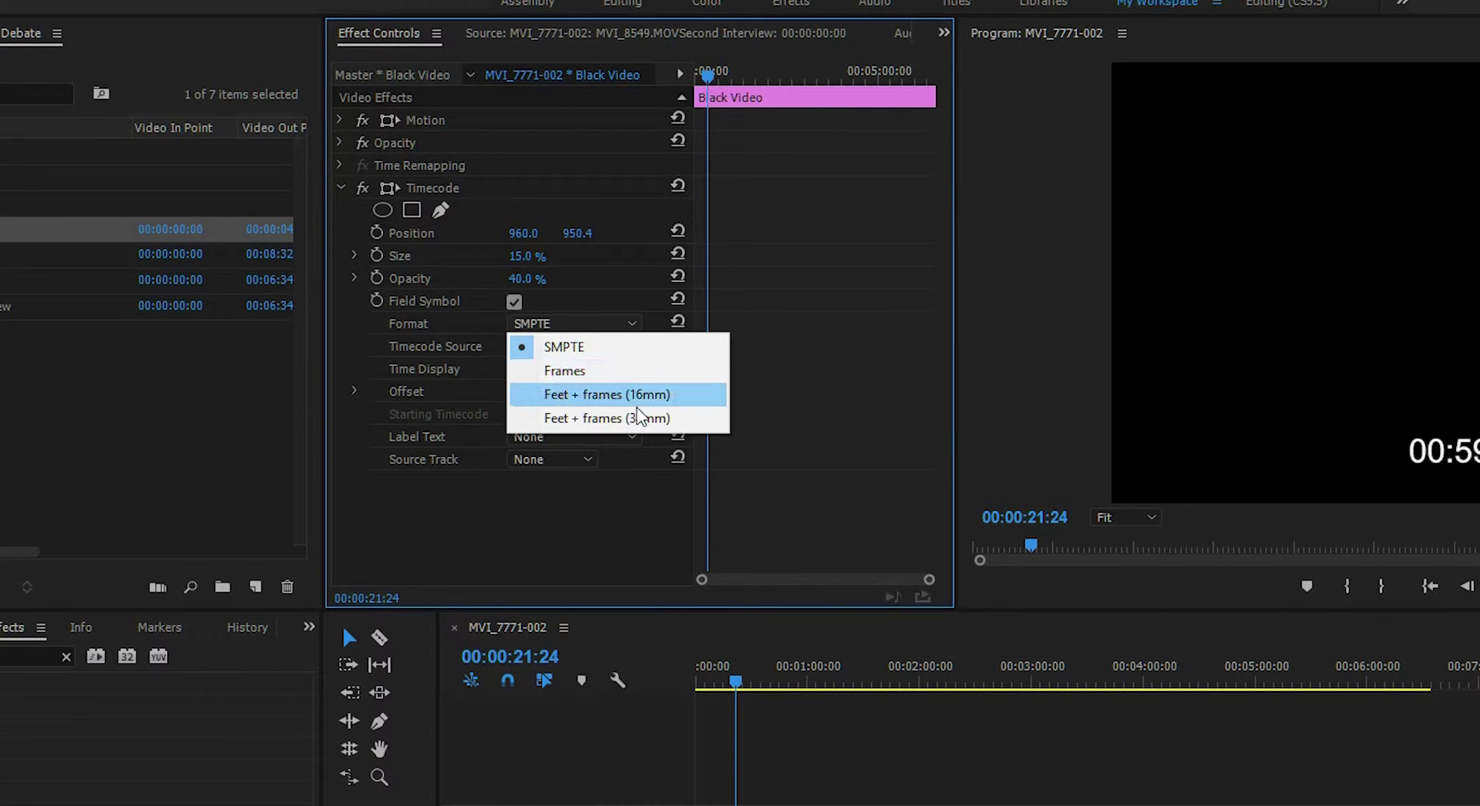
{"action": "left_click", "coordinate": [619, 349]}
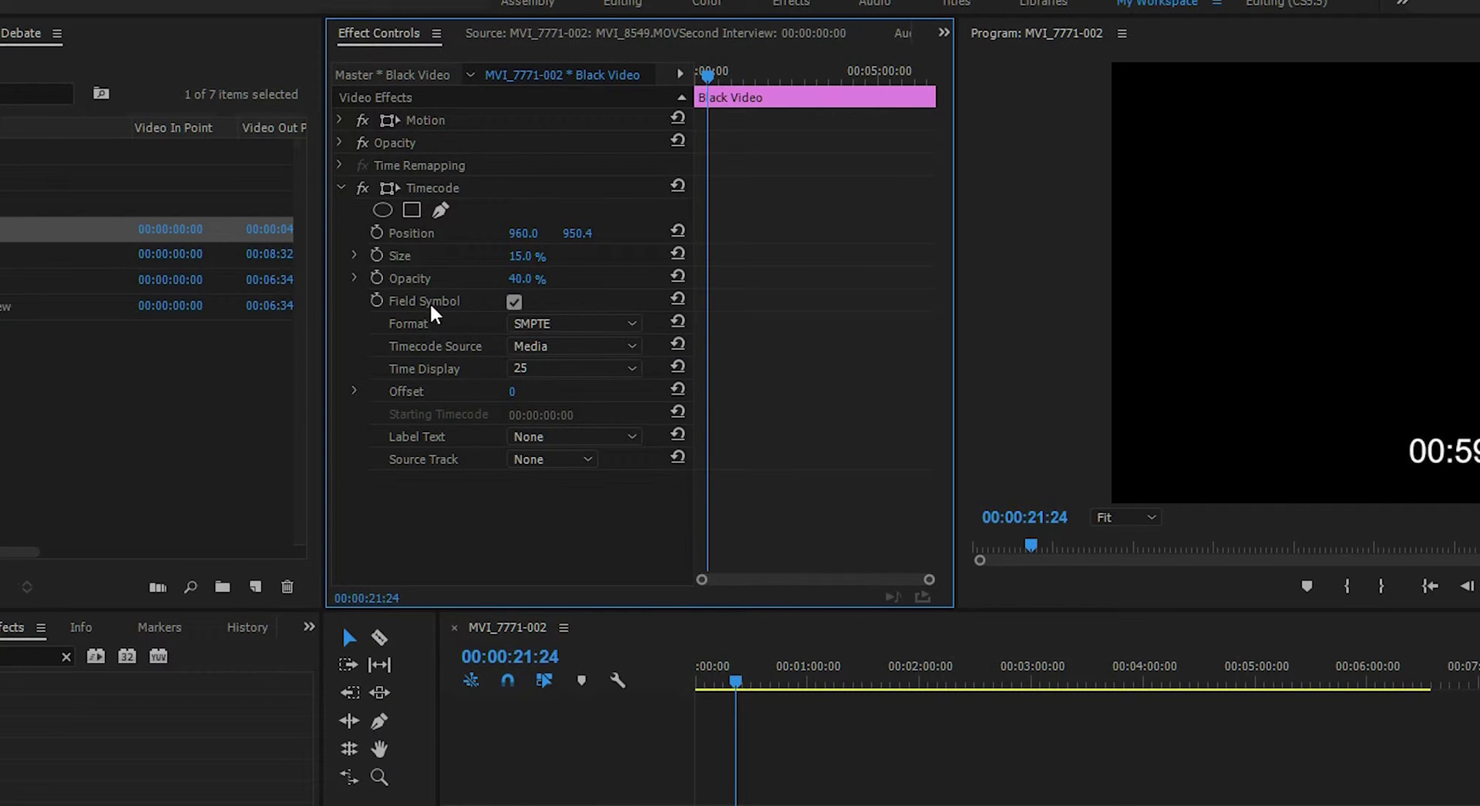
{"action": "left_click", "coordinate": [513, 303]}
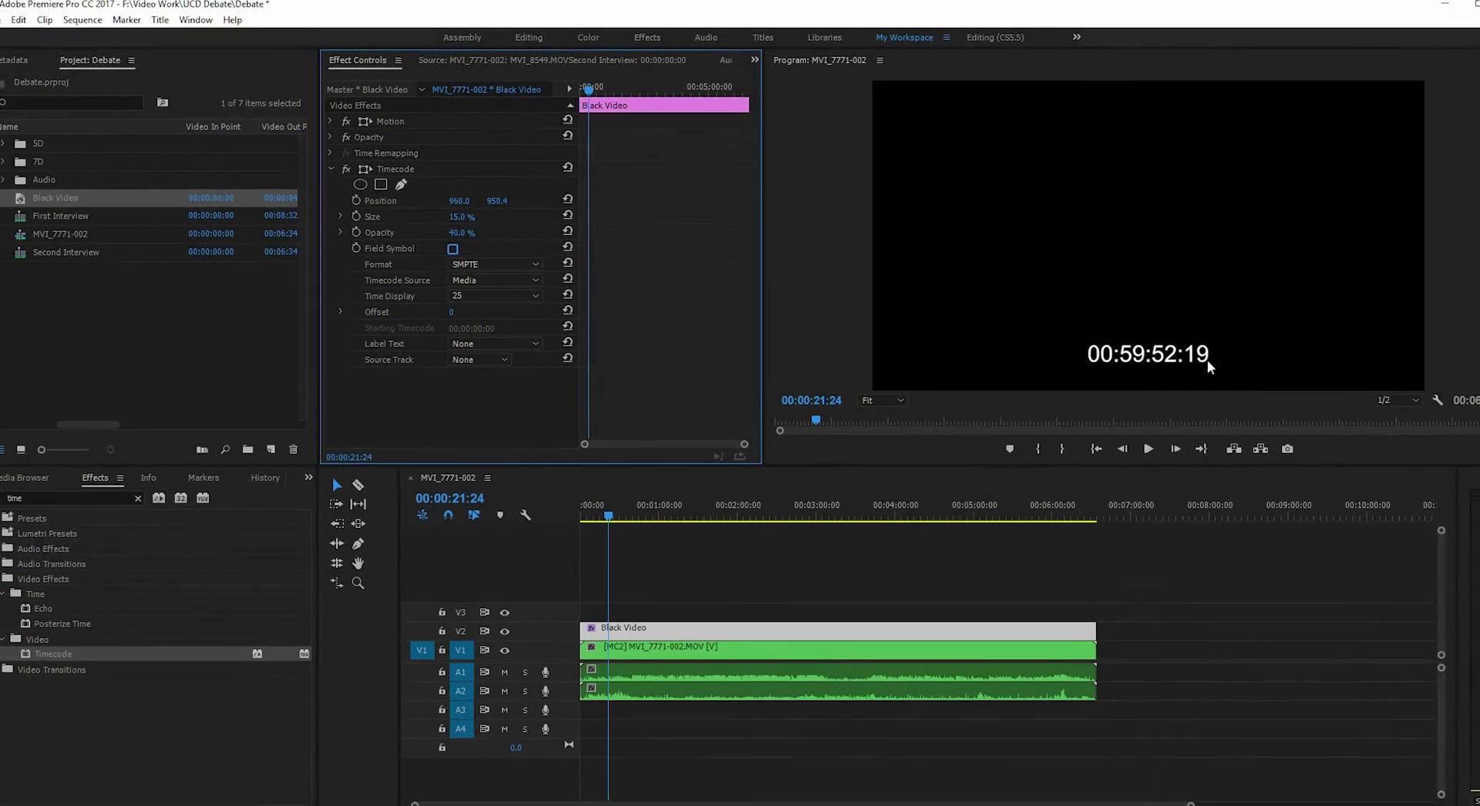
{"action": "left_click", "coordinate": [453, 249]}
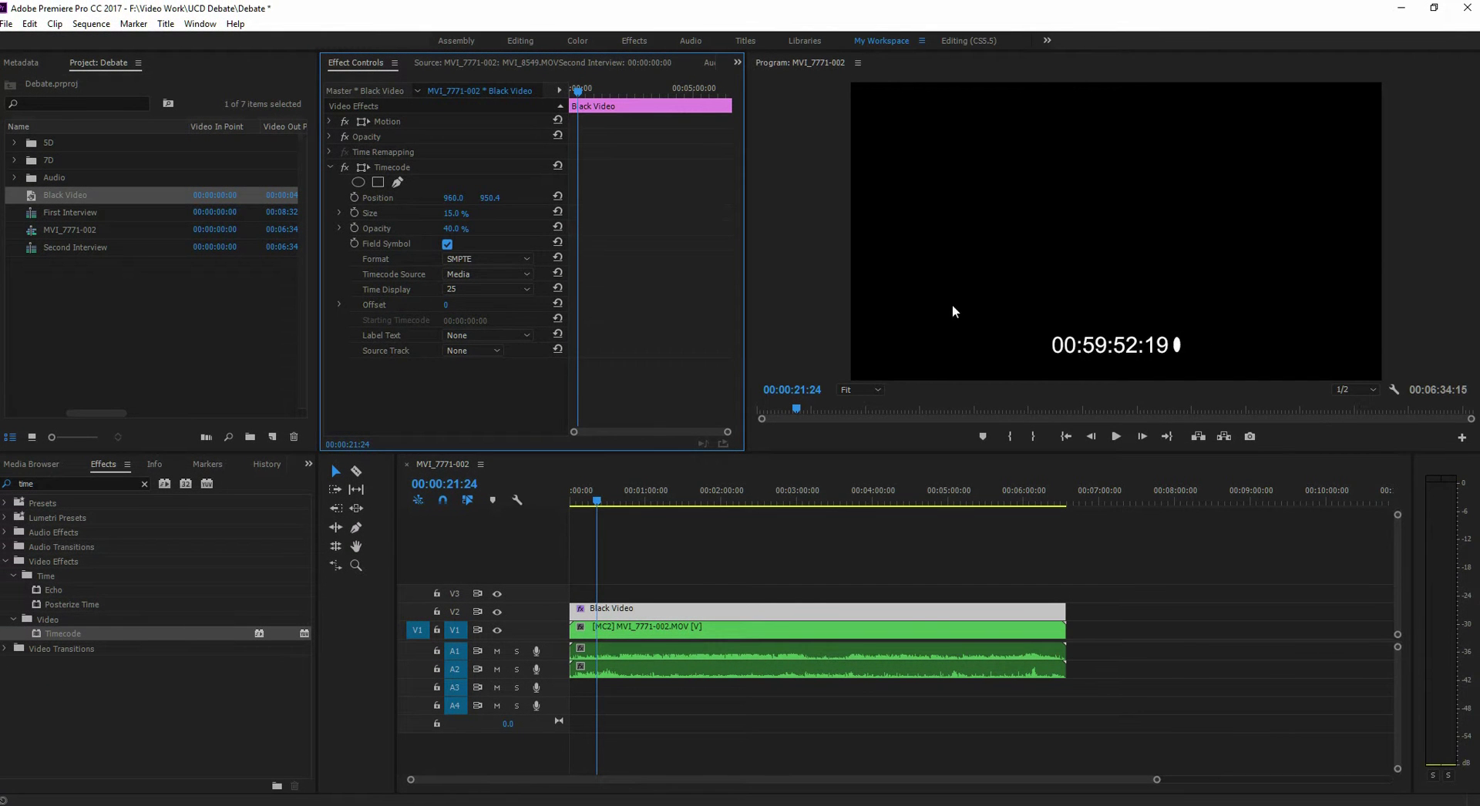
{"action": "left_click", "coordinate": [447, 244]}
Set the timecode source to Clip and the time display to 25 fps
{"action": "left_click", "coordinate": [460, 277]}
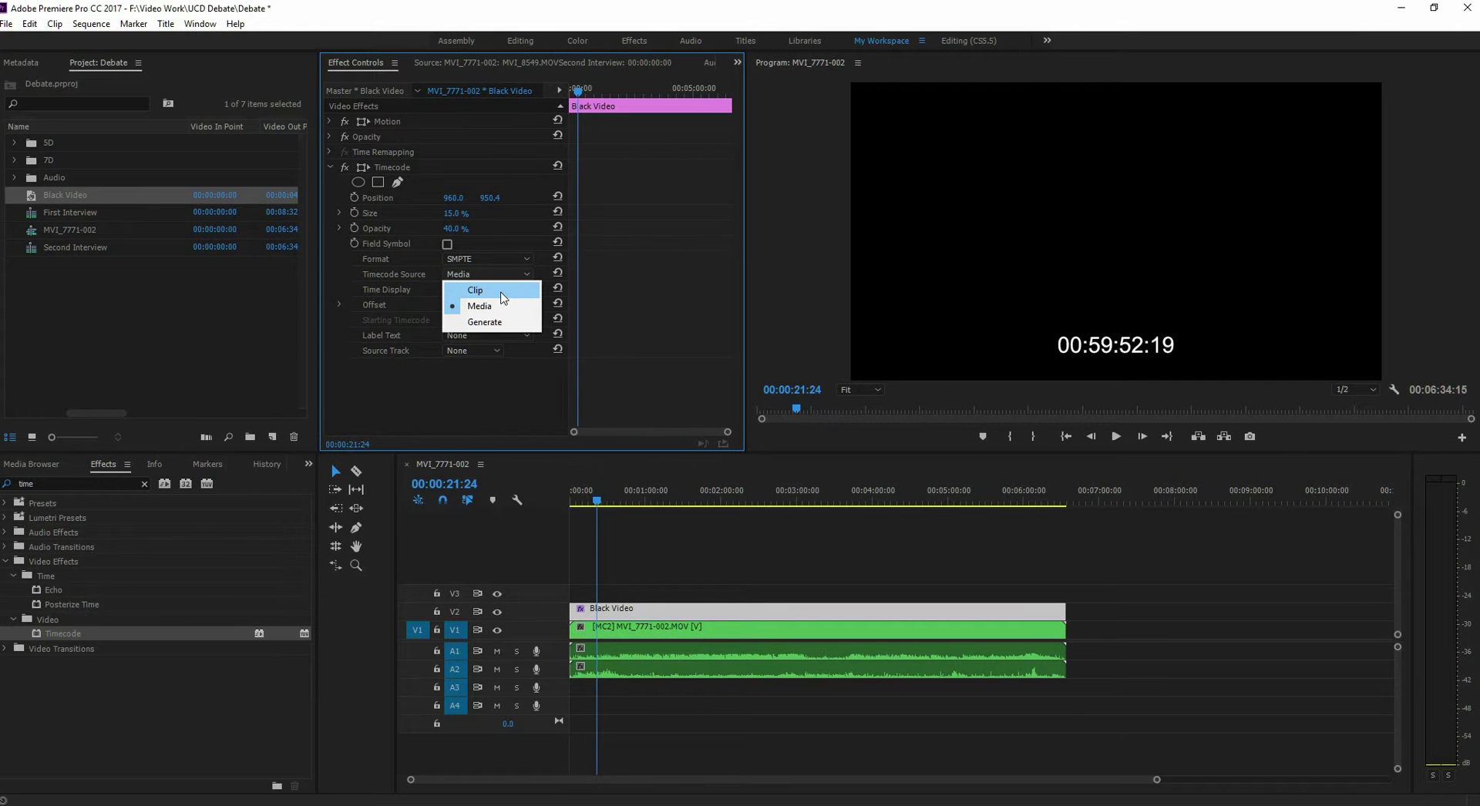
{"action": "left_click", "coordinate": [501, 291]}
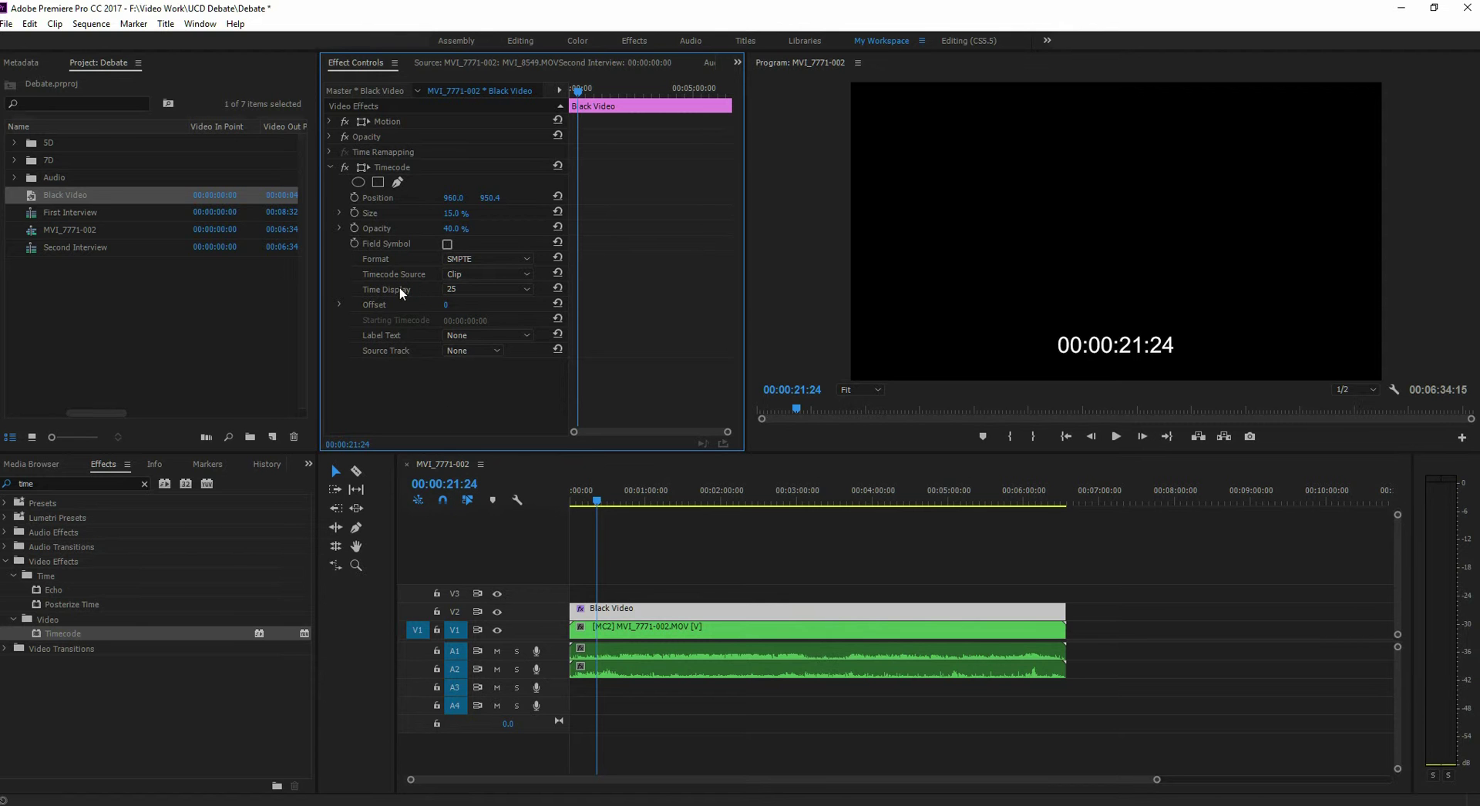
{"action": "left_click", "coordinate": [509, 289]}
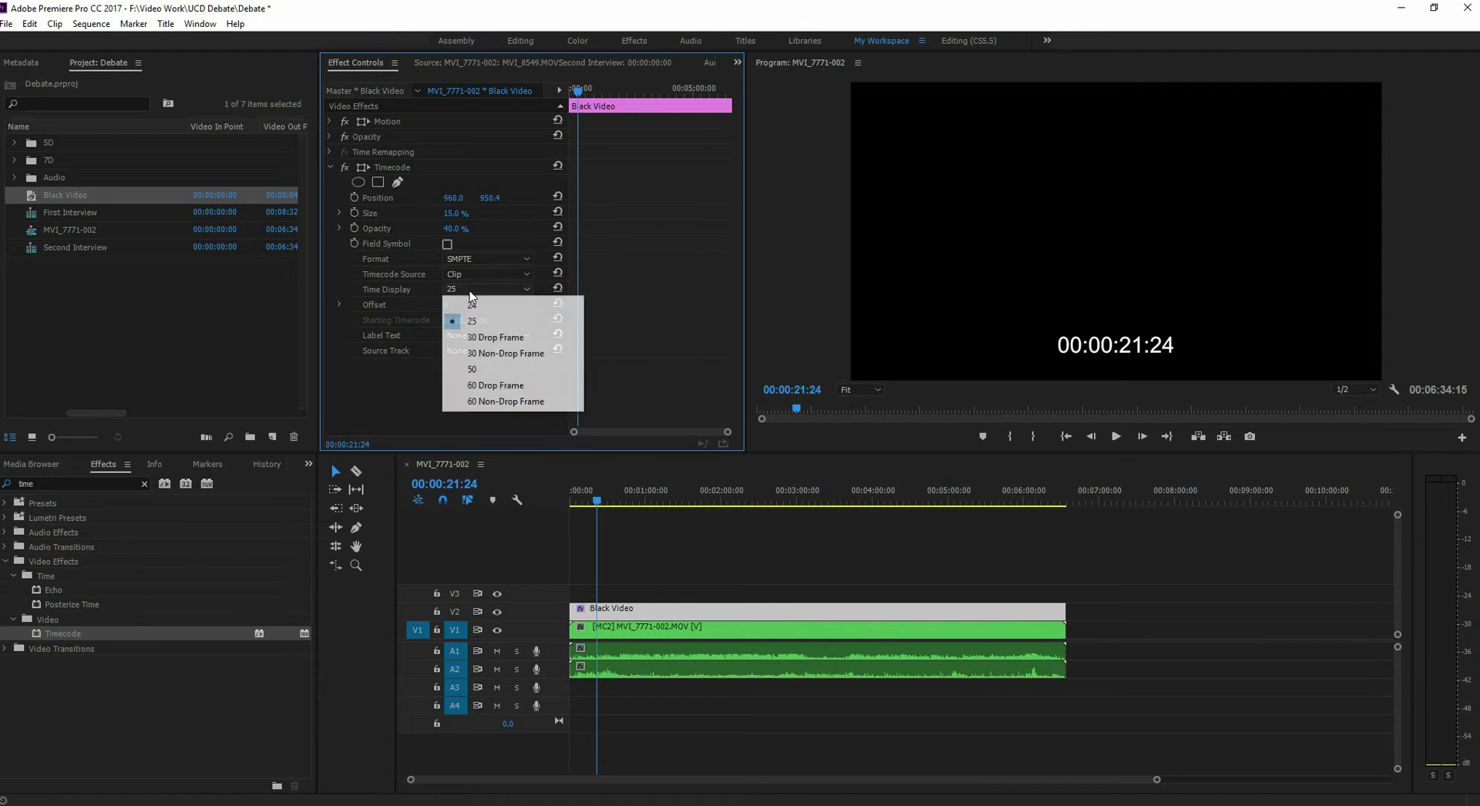
{"action": "left_click", "coordinate": [501, 351]}
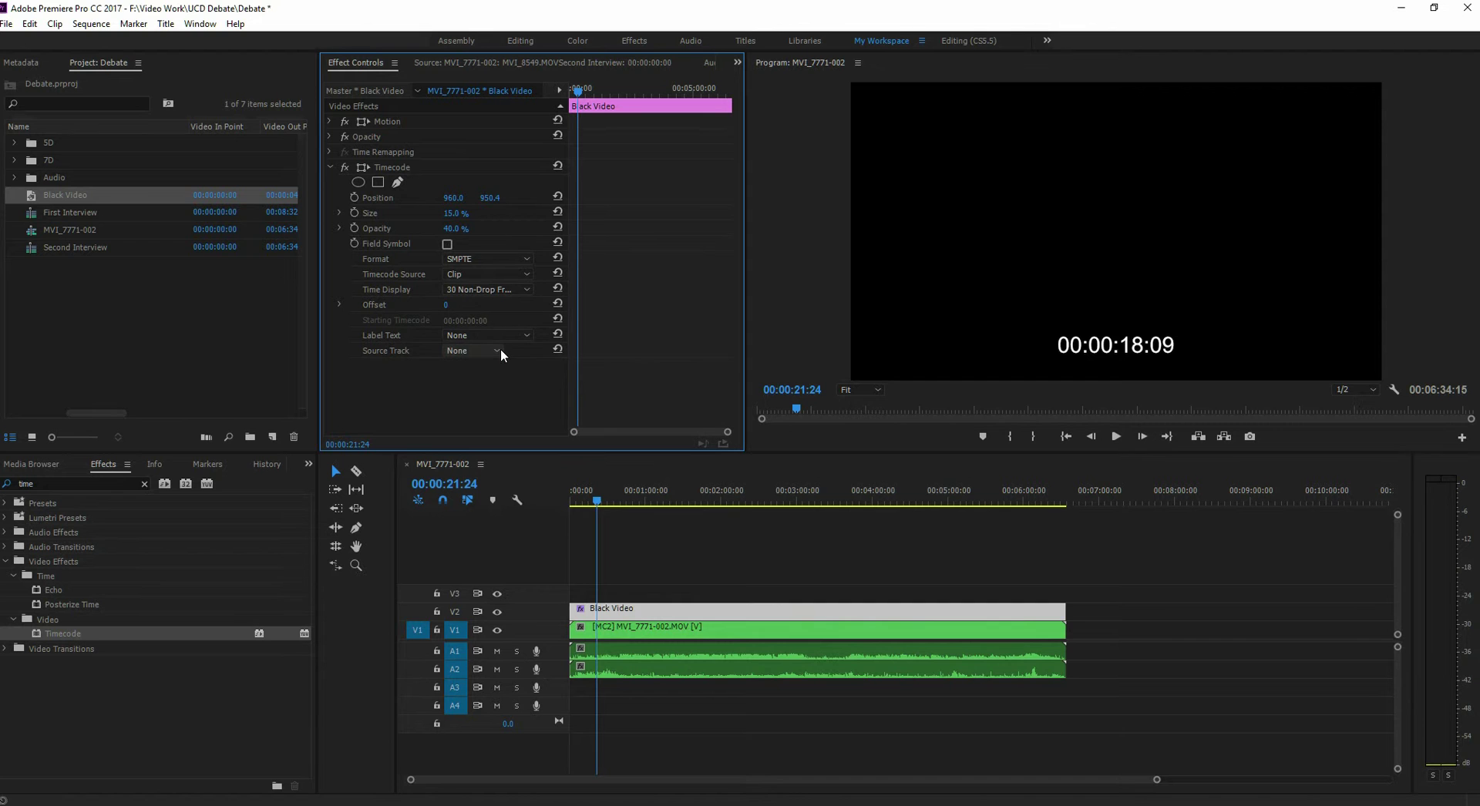
{"action": "left_click", "coordinate": [488, 290]}
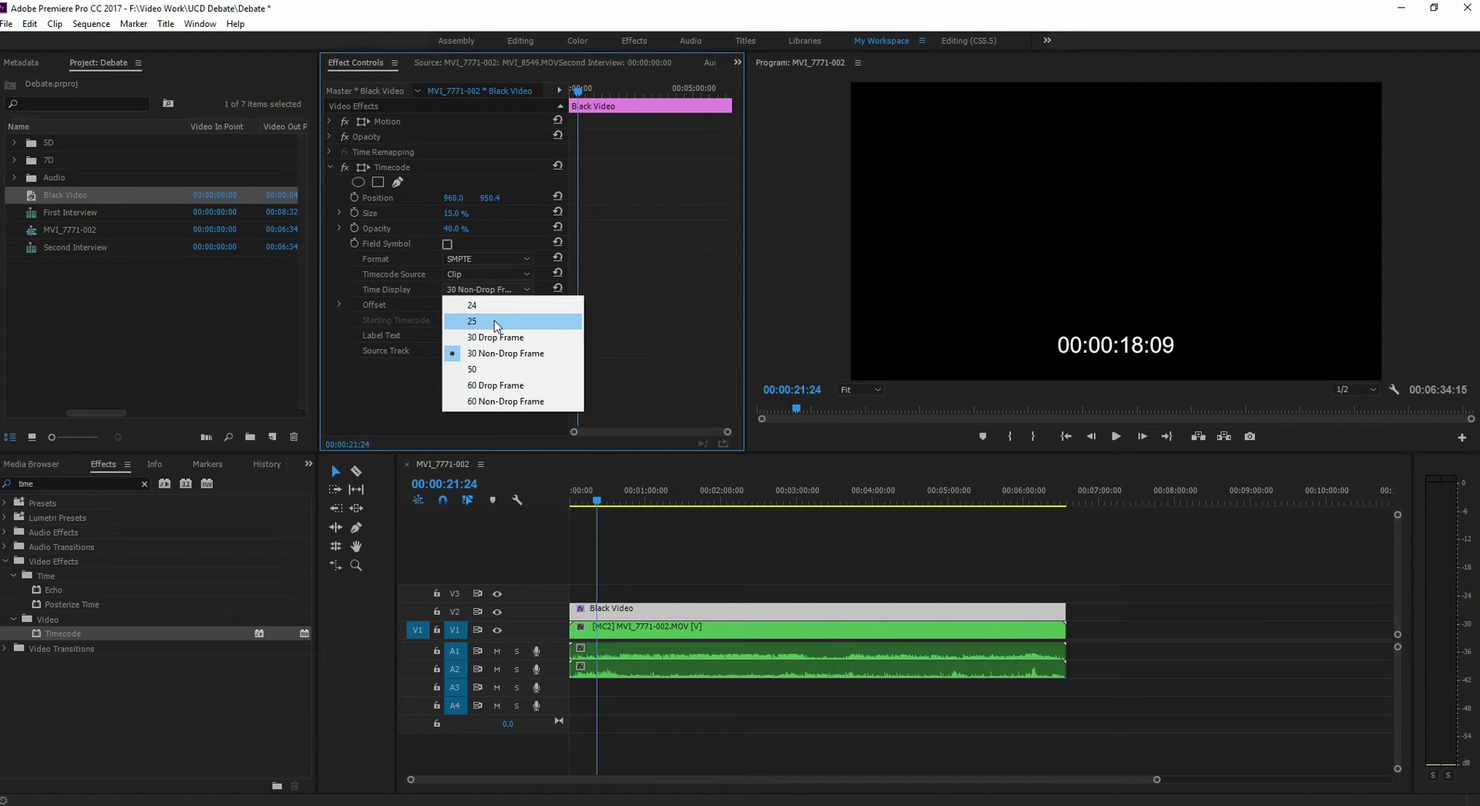
{"action": "left_click", "coordinate": [494, 320]}
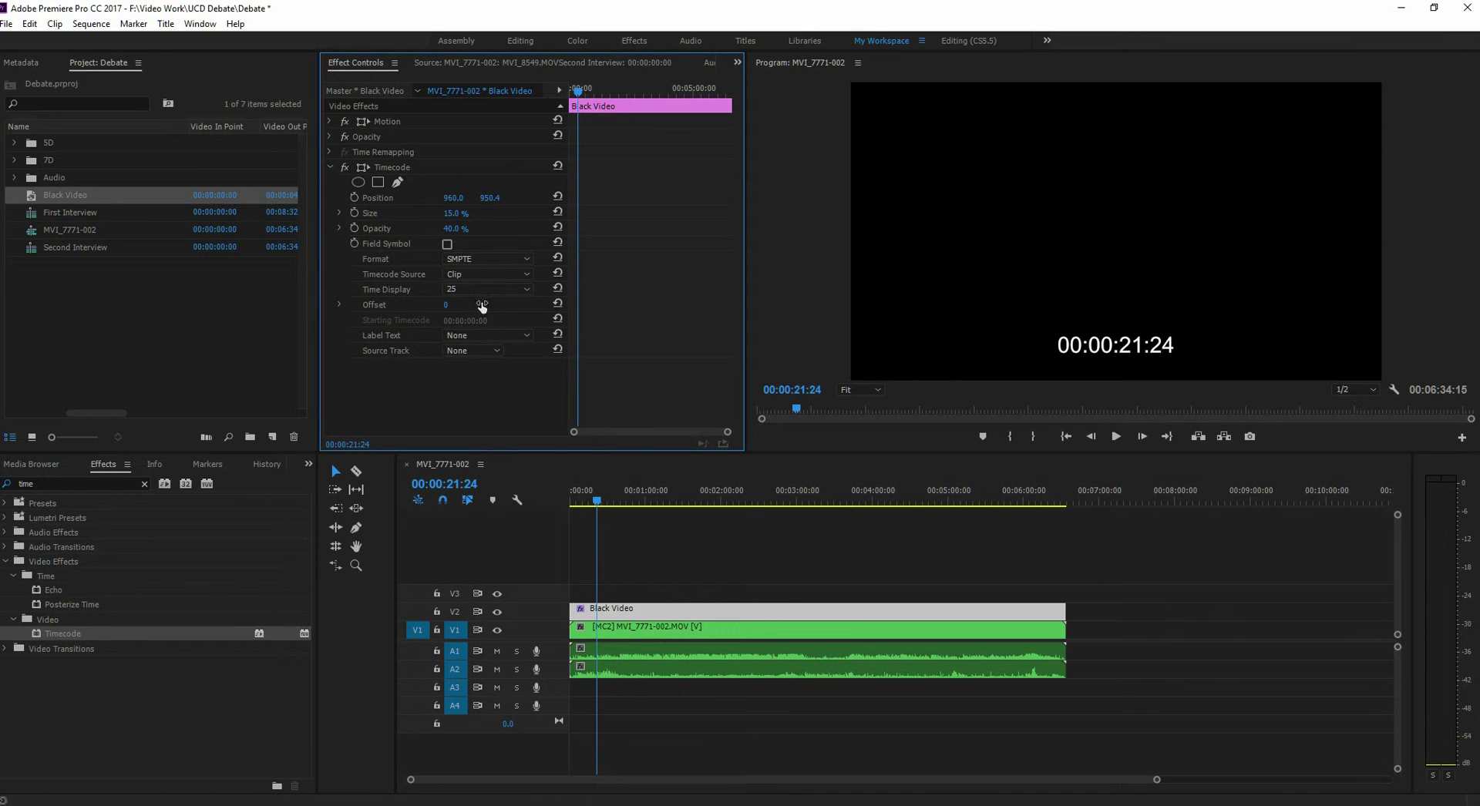
{"action": "left_click", "coordinate": [482, 290]}
{"action": "left_click", "coordinate": [474, 321]}
Search 'crop' and apply the Crop effect to Black Video, beneath Timecode
{"action": "double_click", "coordinate": [23, 484]}
{"action": "key", "text": "BackSpace"}
{"action": "type", "text": "crop"}
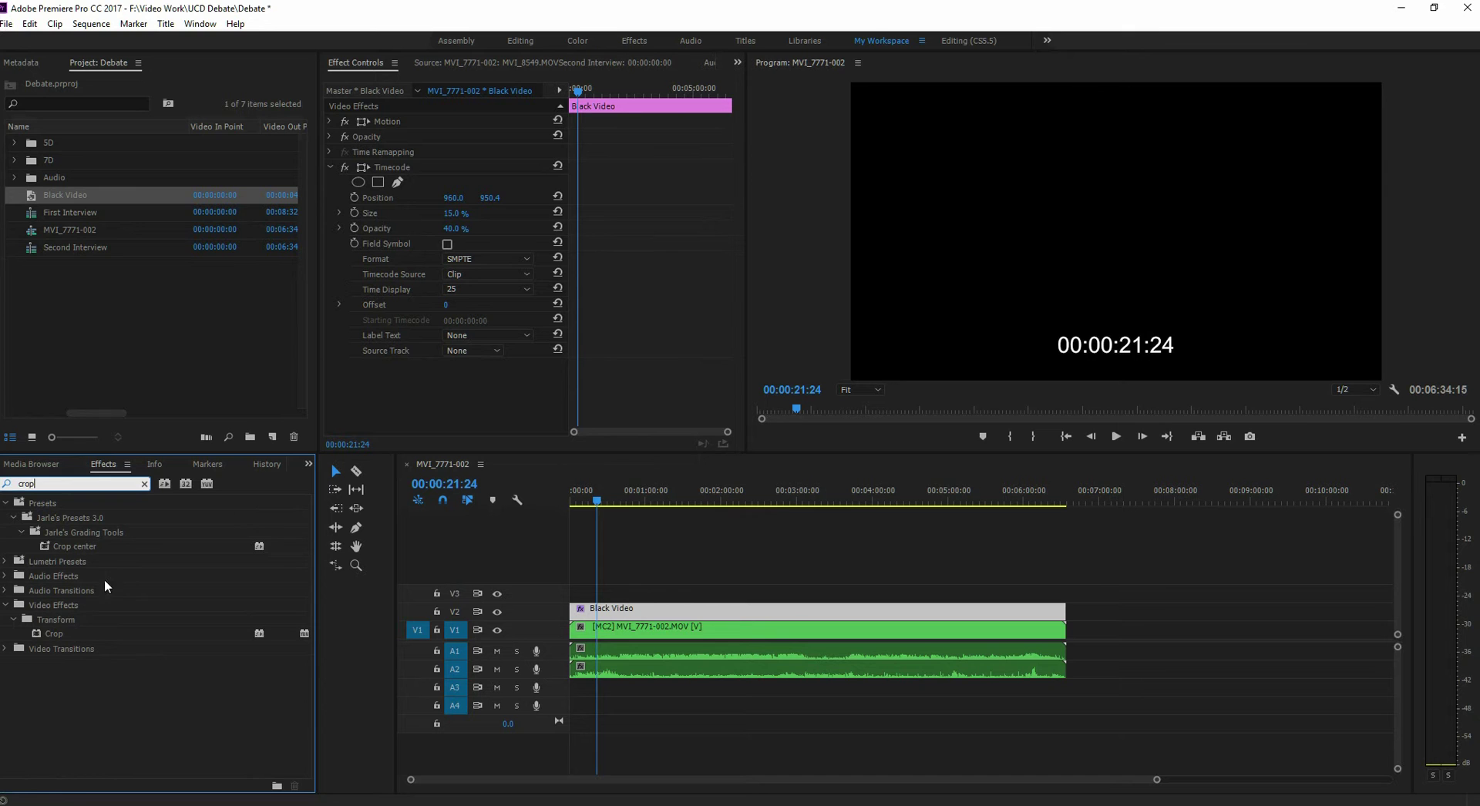
{"action": "left_click", "coordinate": [53, 633]}
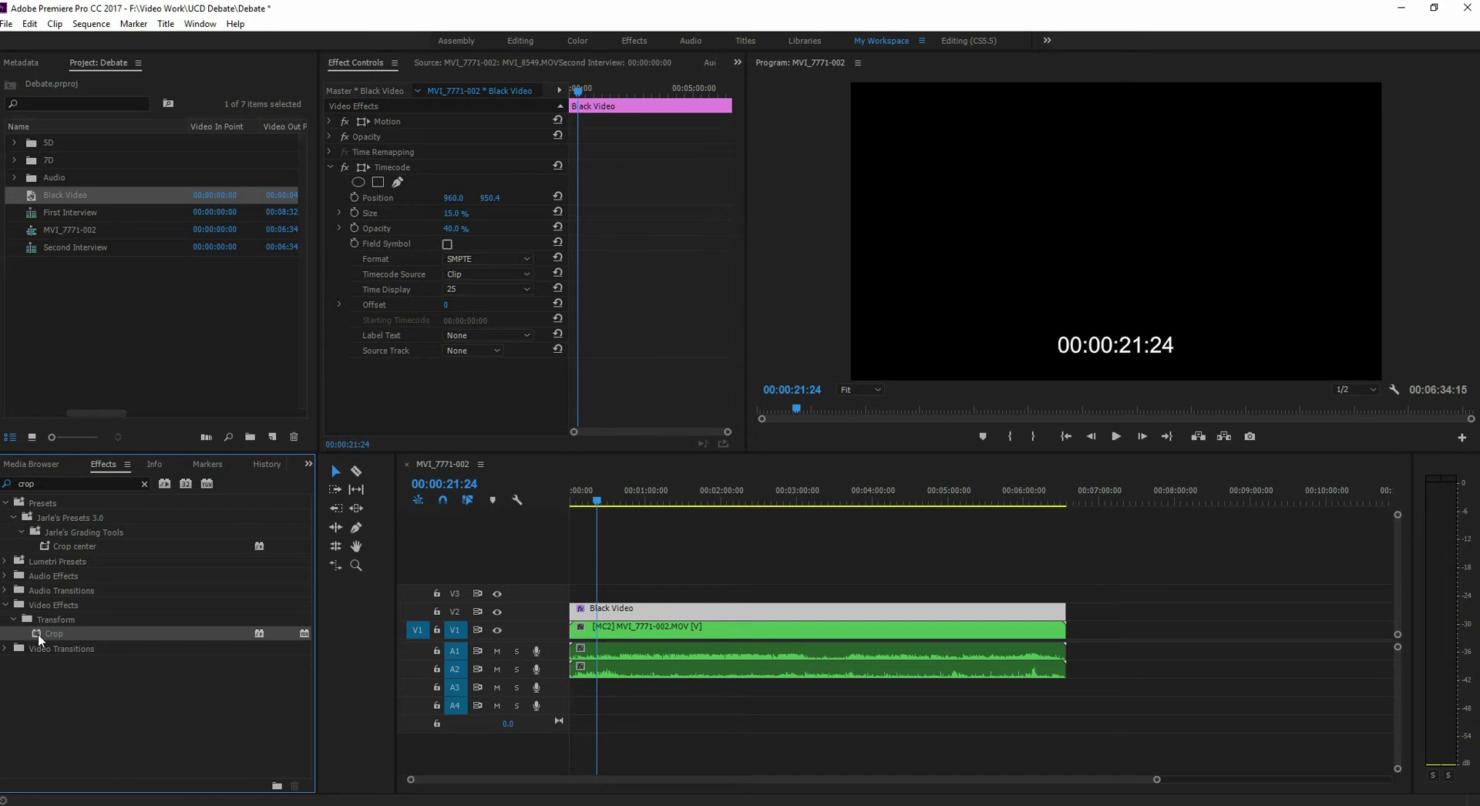
{"action": "left_click_drag", "start_coordinate": [38, 635], "coordinate": [657, 618]}
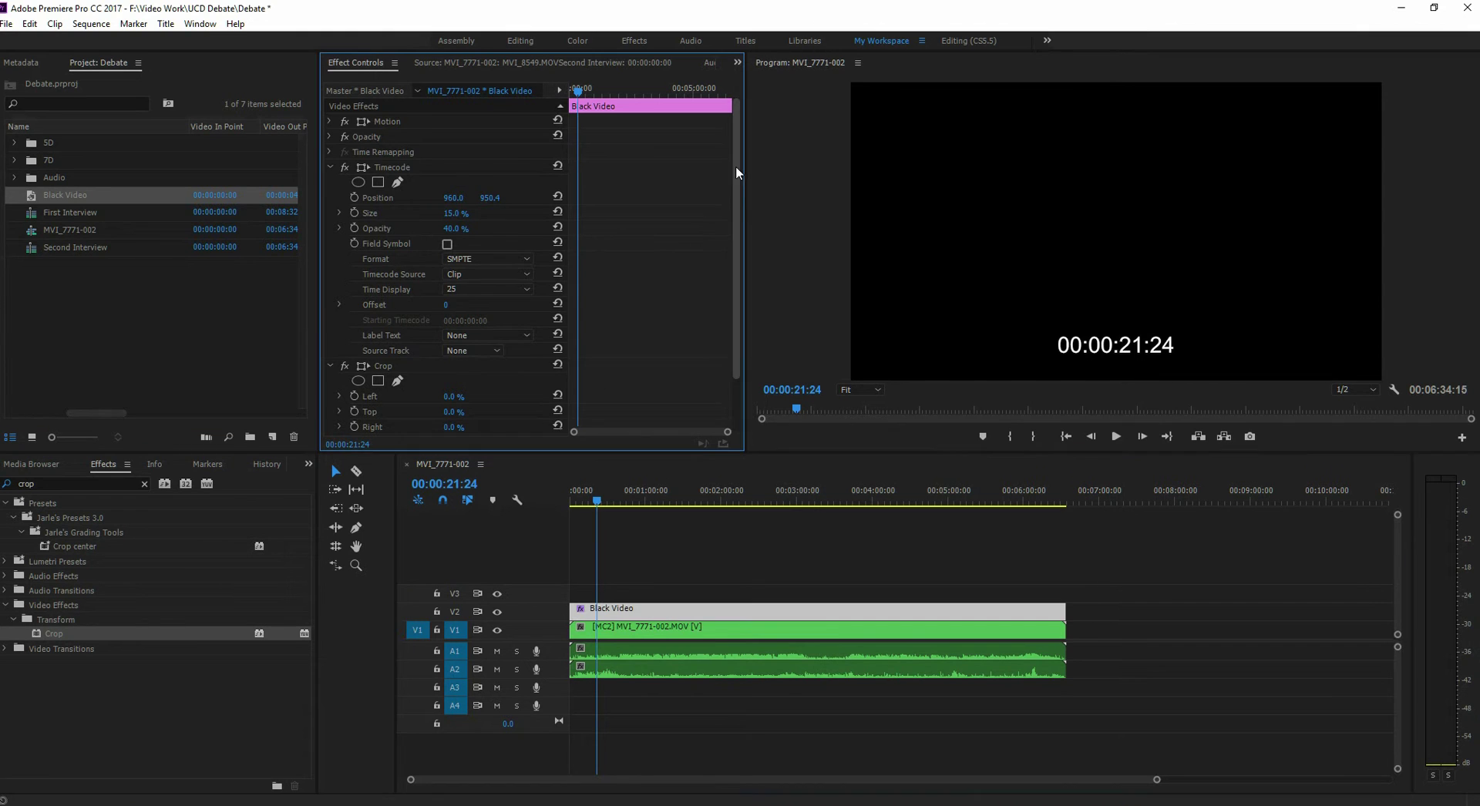
{"action": "left_click_drag", "start_coordinate": [733, 172], "coordinate": [742, 243]}
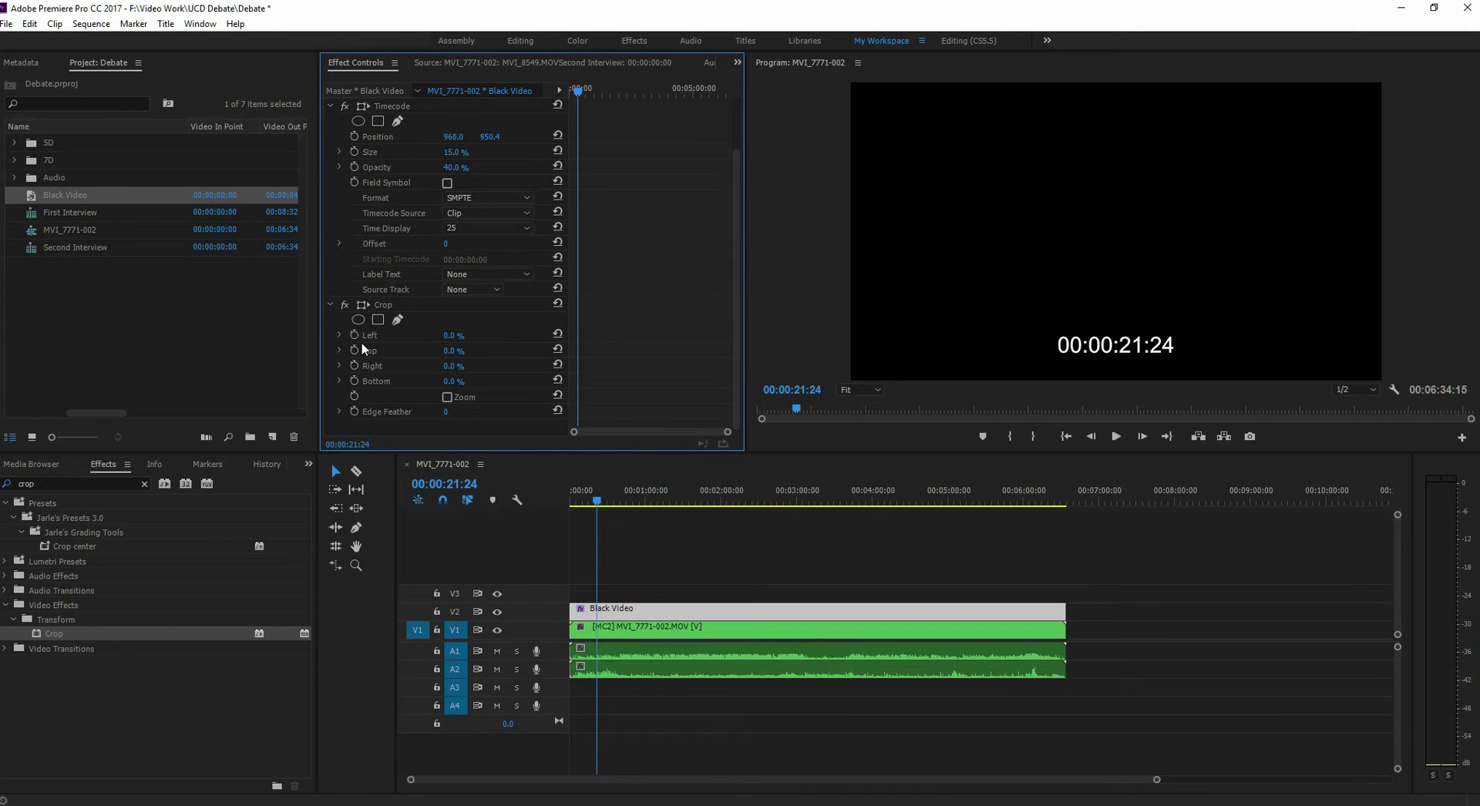
{"action": "left_click", "coordinate": [381, 307]}
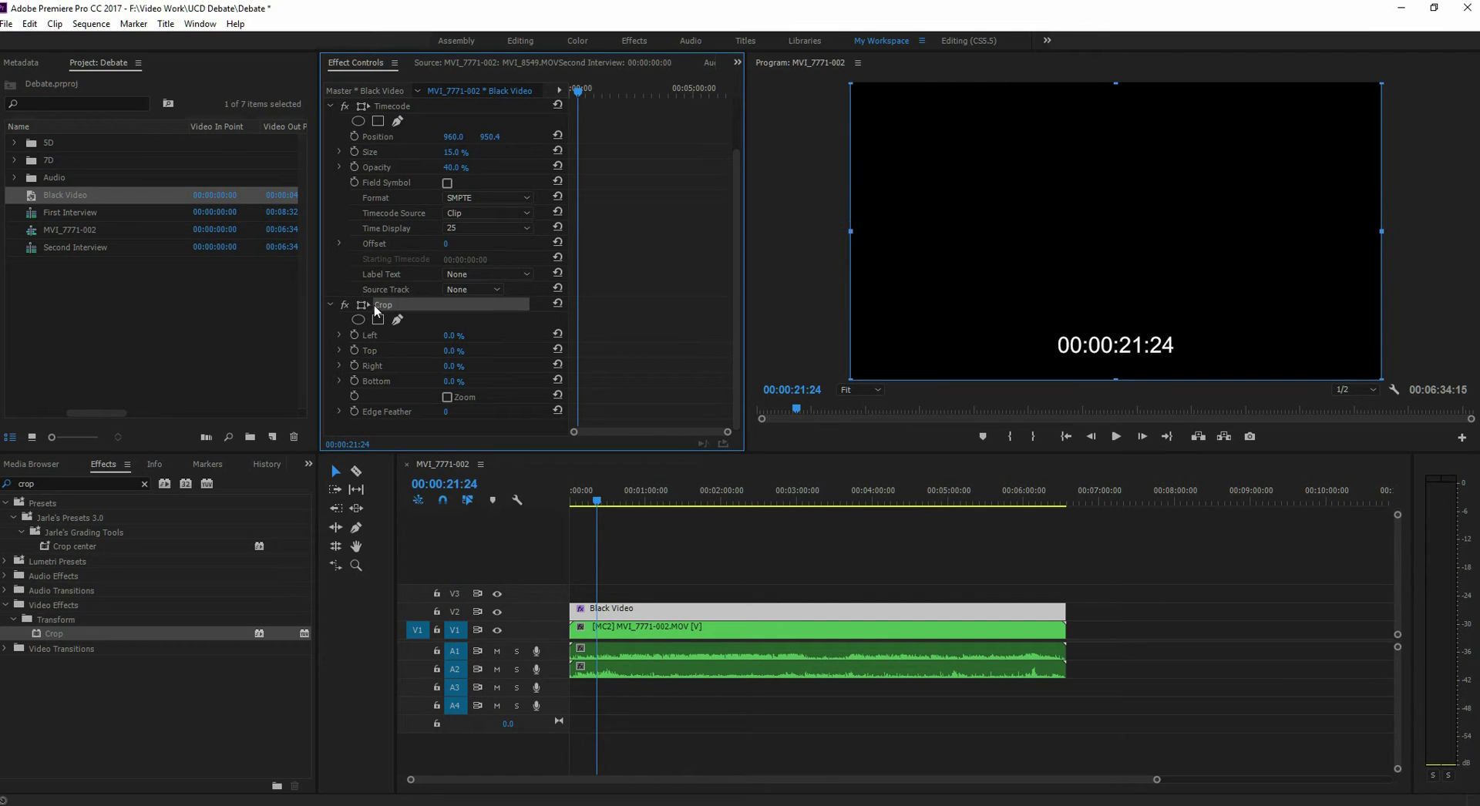
Crop the black layer to Left 36.9%, Top 81.2%, Right 37.0%, Bottom 4.9% around the timecode
{"action": "left_click", "coordinate": [848, 86]}
{"action": "left_click_drag", "start_coordinate": [848, 86], "coordinate": [901, 319]}
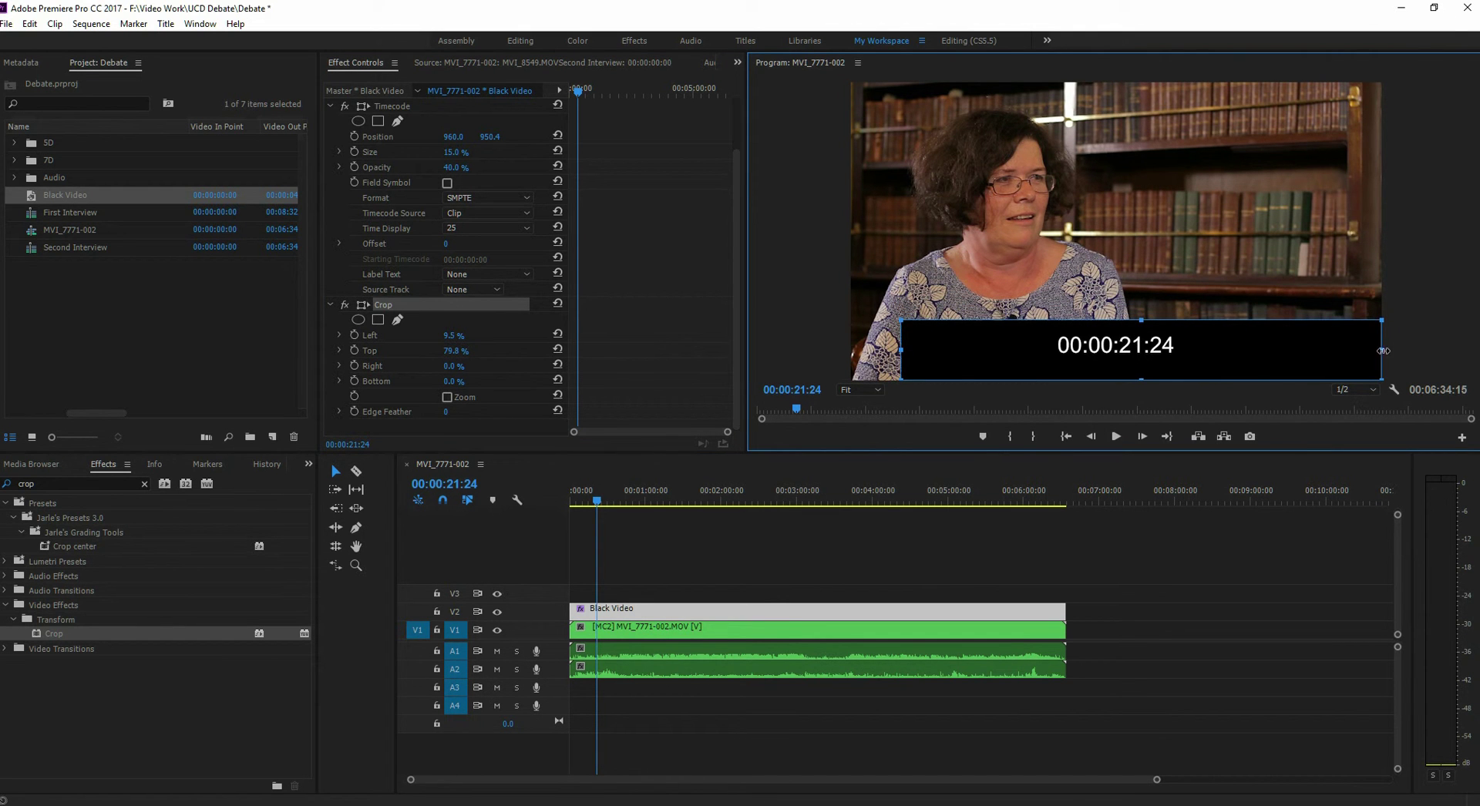
{"action": "left_click_drag", "start_coordinate": [1381, 349], "coordinate": [1184, 352]}
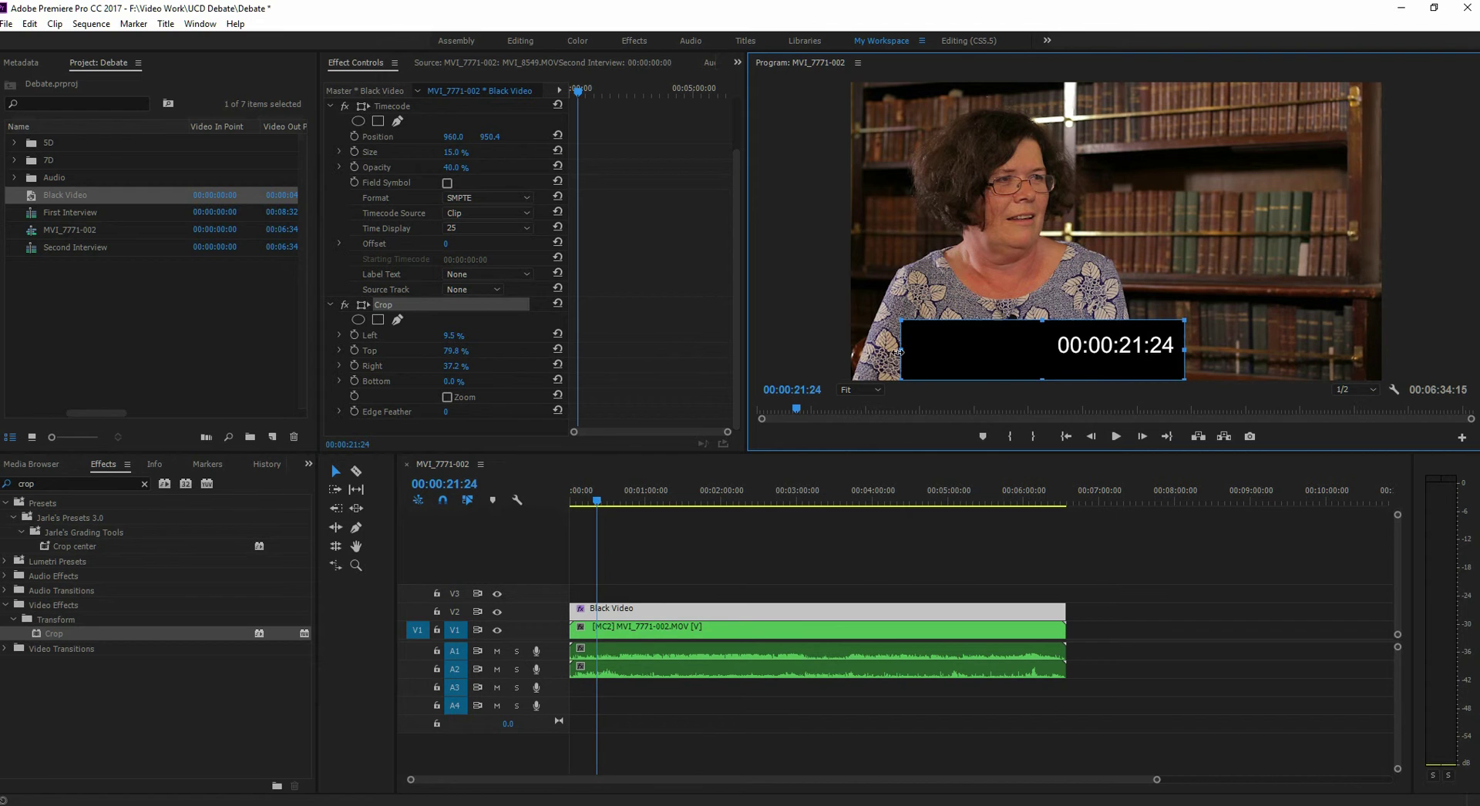
{"action": "left_click_drag", "start_coordinate": [901, 350], "coordinate": [1115, 366]}
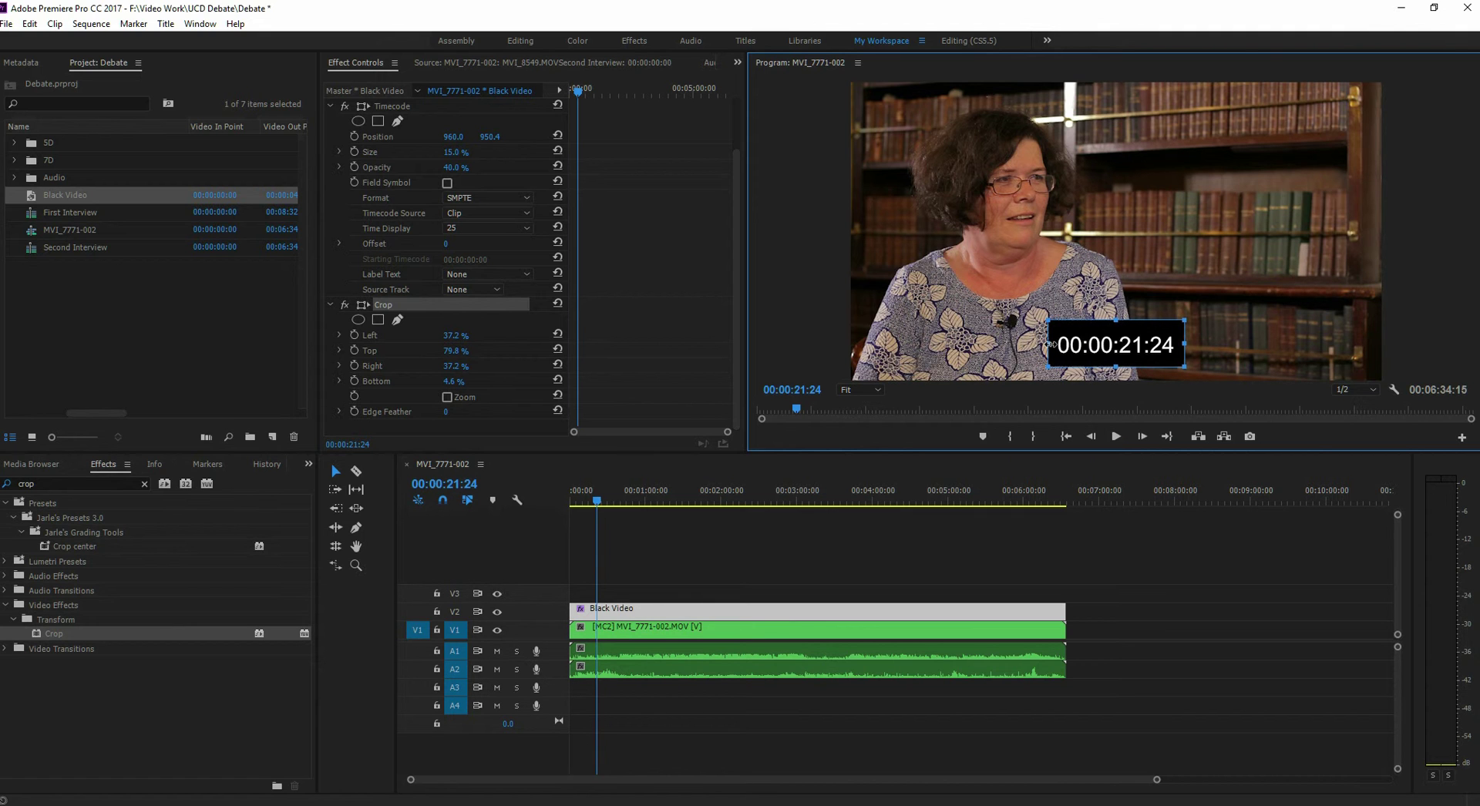
{"action": "left_click_drag", "start_coordinate": [1051, 345], "coordinate": [1053, 344]}
{"action": "mouse_move", "coordinate": [1054, 347]}
{"action": "left_mouse_down"}
{"action": "mouse_move", "coordinate": [1121, 348]}
{"action": "mouse_move", "coordinate": [1046, 352]}
{"action": "left_mouse_up"}
{"action": "left_click_drag", "start_coordinate": [1184, 345], "coordinate": [1162, 348]}
{"action": "left_click_drag", "start_coordinate": [1146, 351], "coordinate": [1145, 351]}
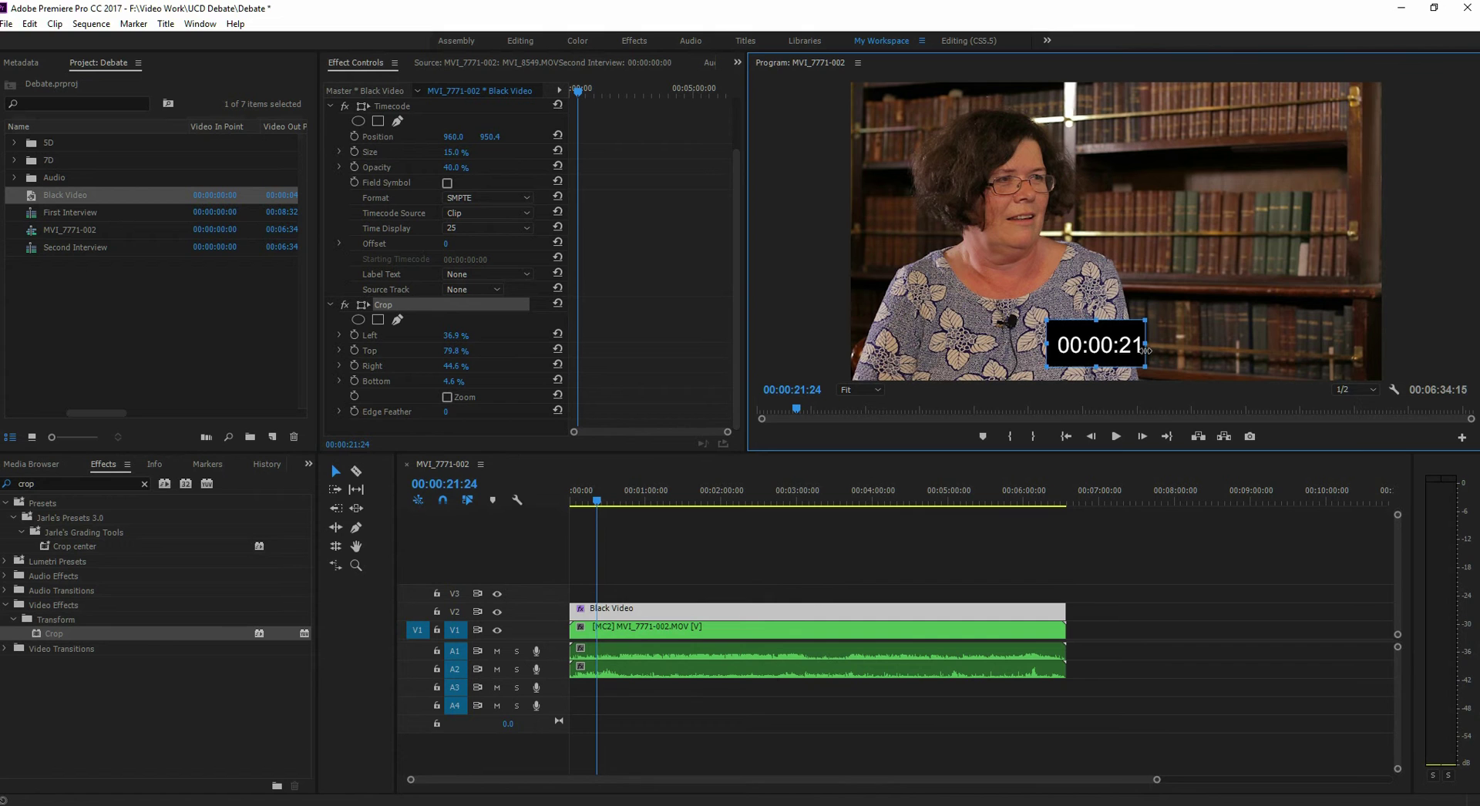
{"action": "left_click_drag", "start_coordinate": [1145, 350], "coordinate": [1187, 359]}
{"action": "left_click_drag", "start_coordinate": [1116, 320], "coordinate": [1119, 336]}
{"action": "left_click", "coordinate": [683, 617]}
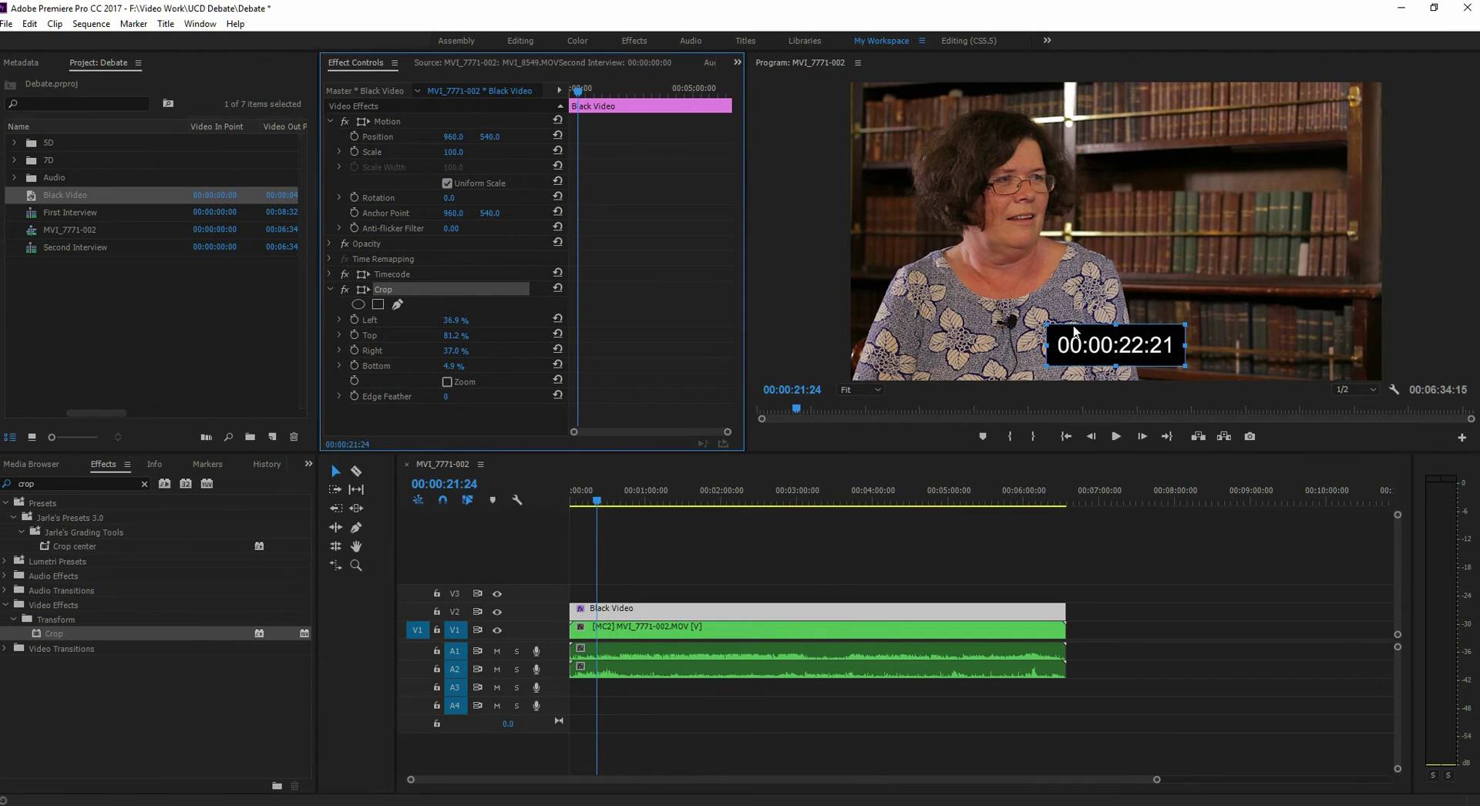
Move the timecode box lower-left to Position 325.3, 558.4 and scrub to 00:04:25:22
{"action": "left_click", "coordinate": [644, 614]}
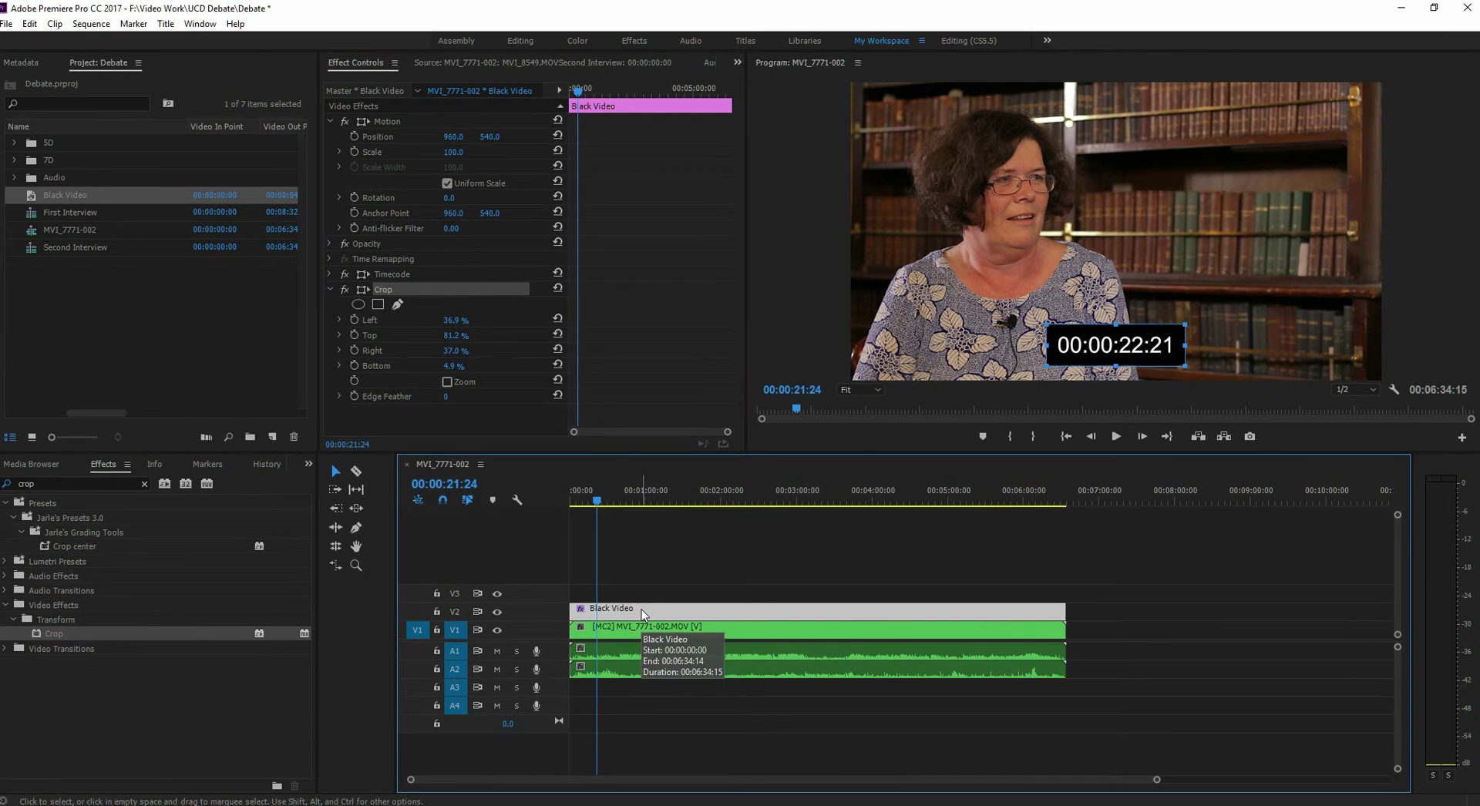
{"action": "left_click", "coordinate": [377, 122]}
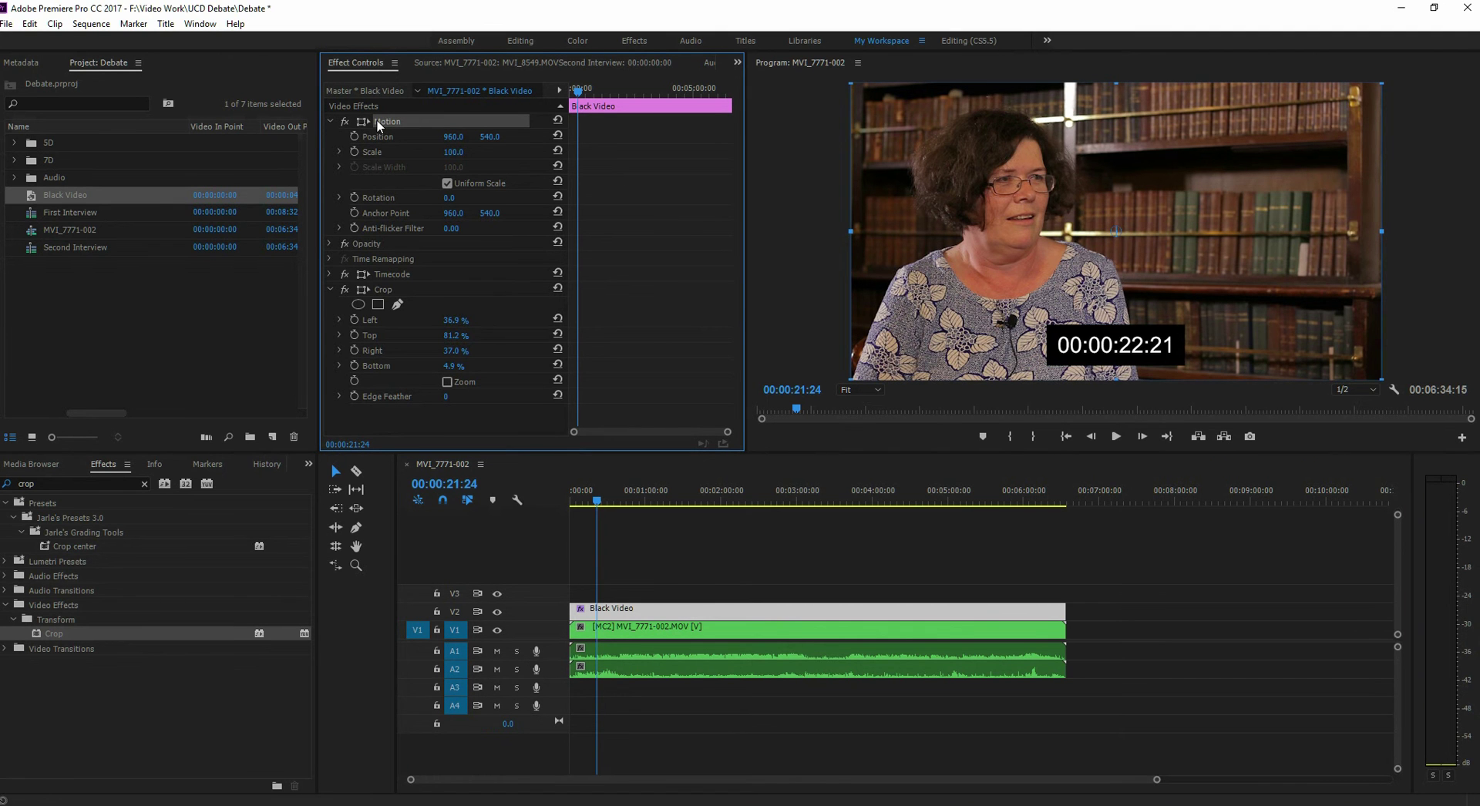
{"action": "left_click_drag", "start_coordinate": [1128, 356], "coordinate": [939, 353]}
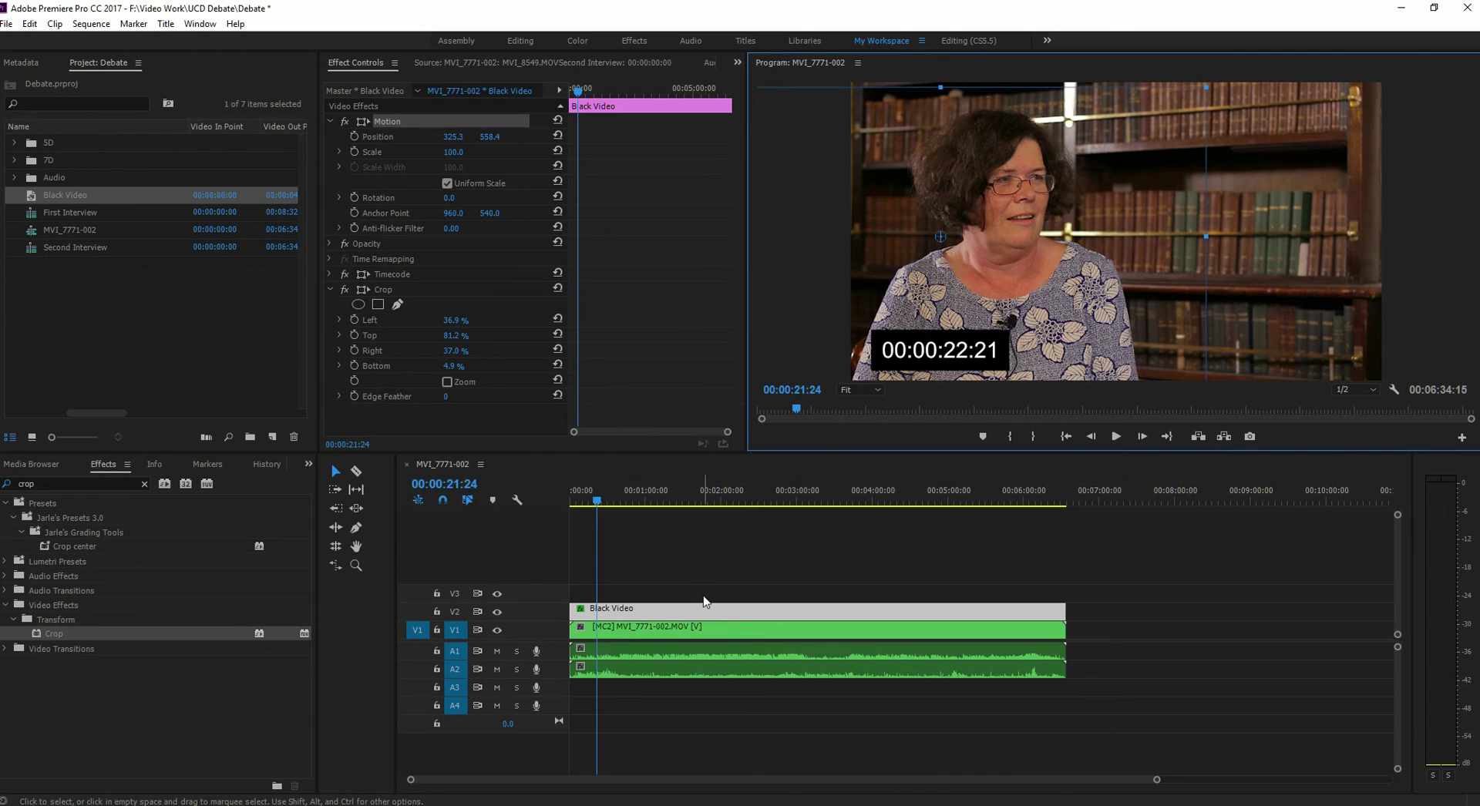
{"action": "left_click_drag", "start_coordinate": [601, 499], "coordinate": [986, 501]}
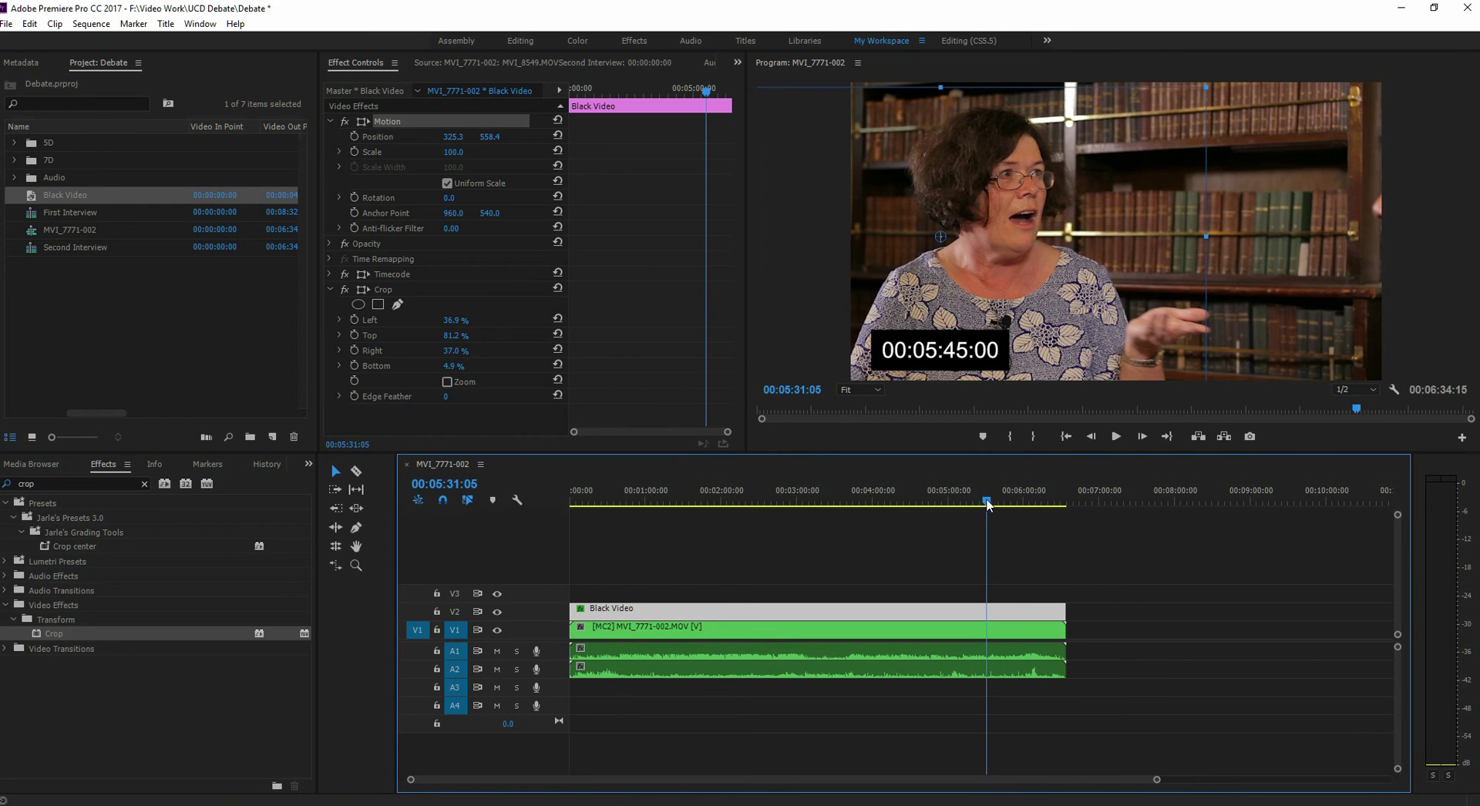
{"action": "left_click_drag", "start_coordinate": [933, 510], "coordinate": [905, 517]}
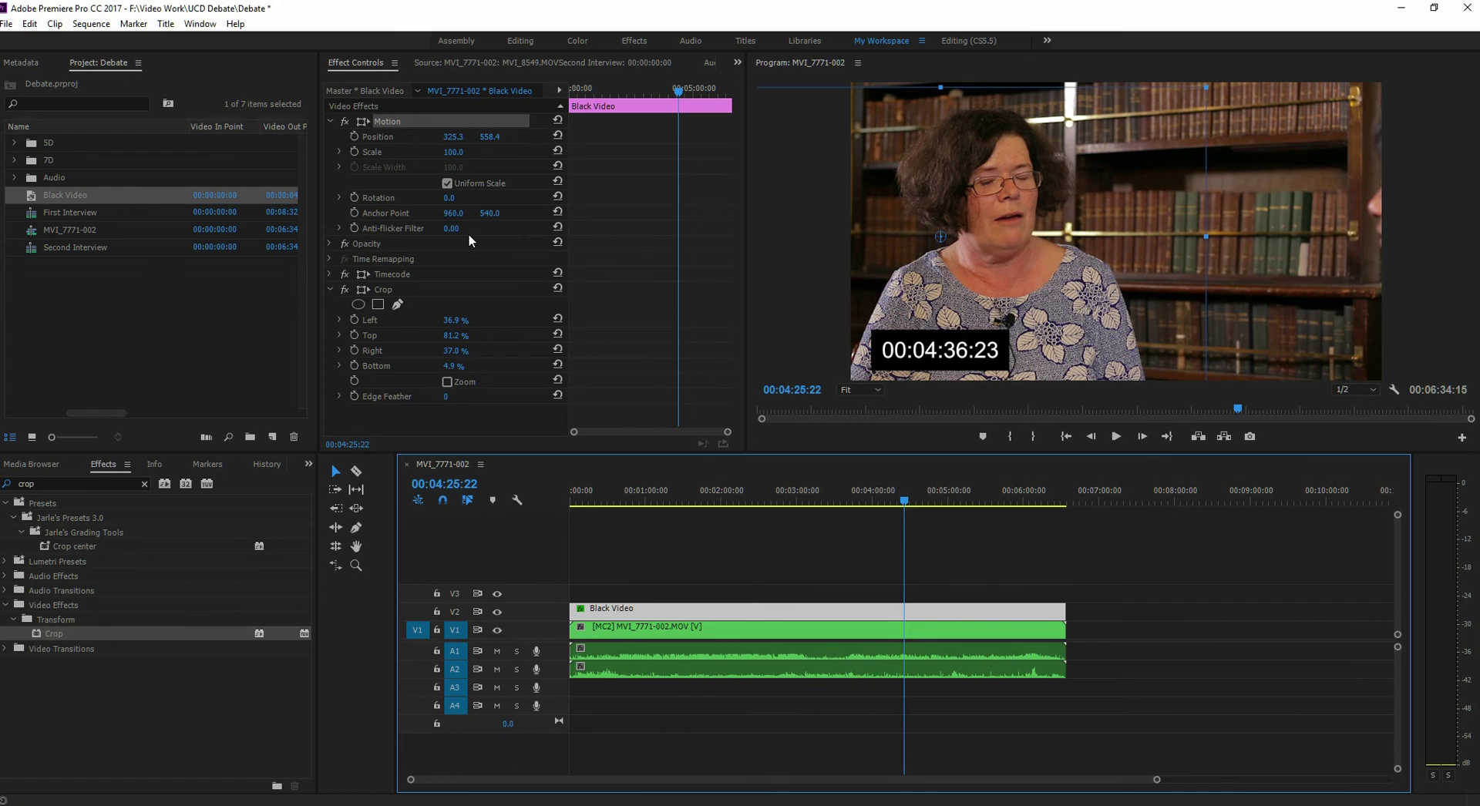
Change the Timecode Time Display from 24 to 25 so it reads 00:04:25:22
{"action": "left_click", "coordinate": [330, 273]}
{"action": "left_click", "coordinate": [488, 396]}
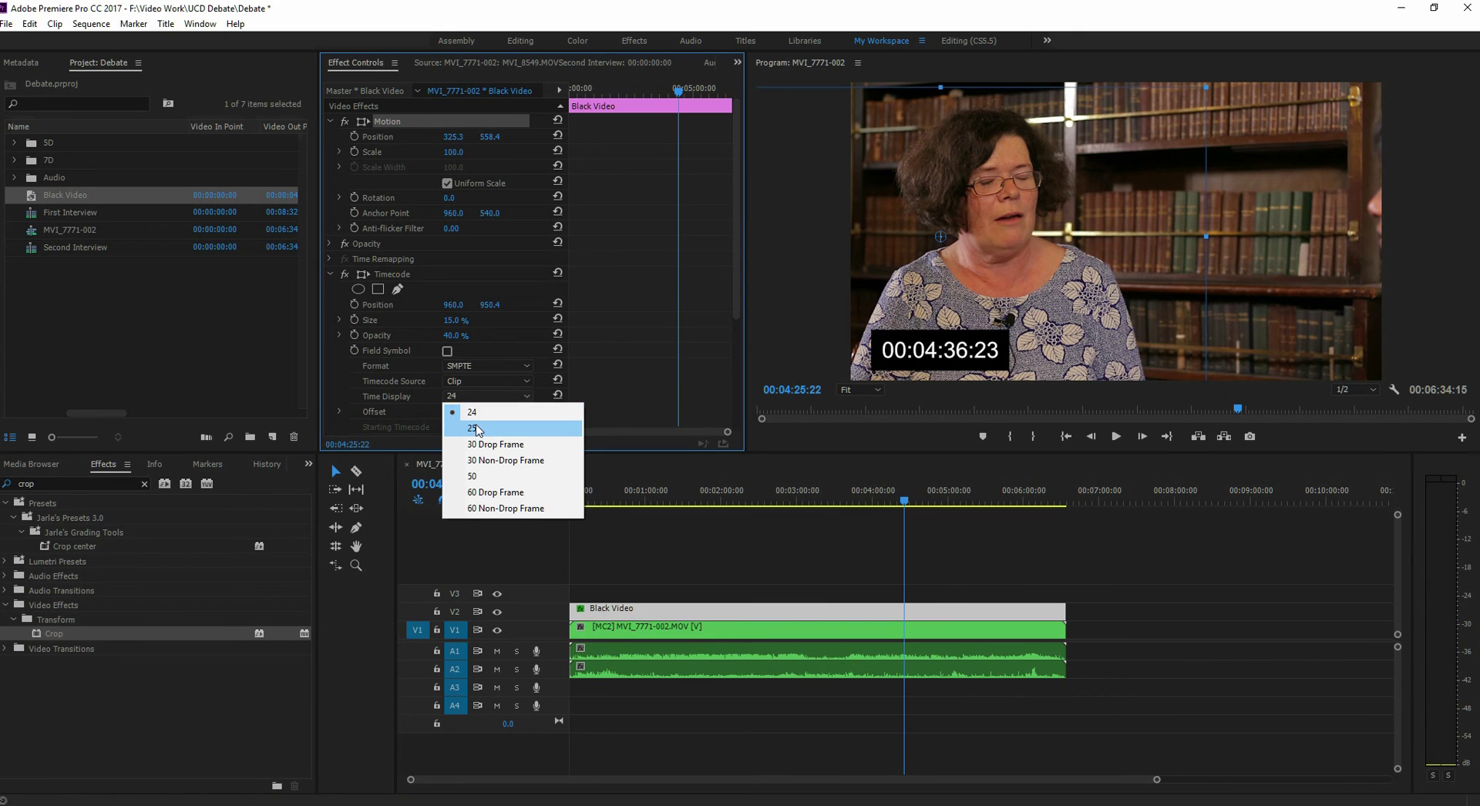
{"action": "left_click", "coordinate": [474, 428]}
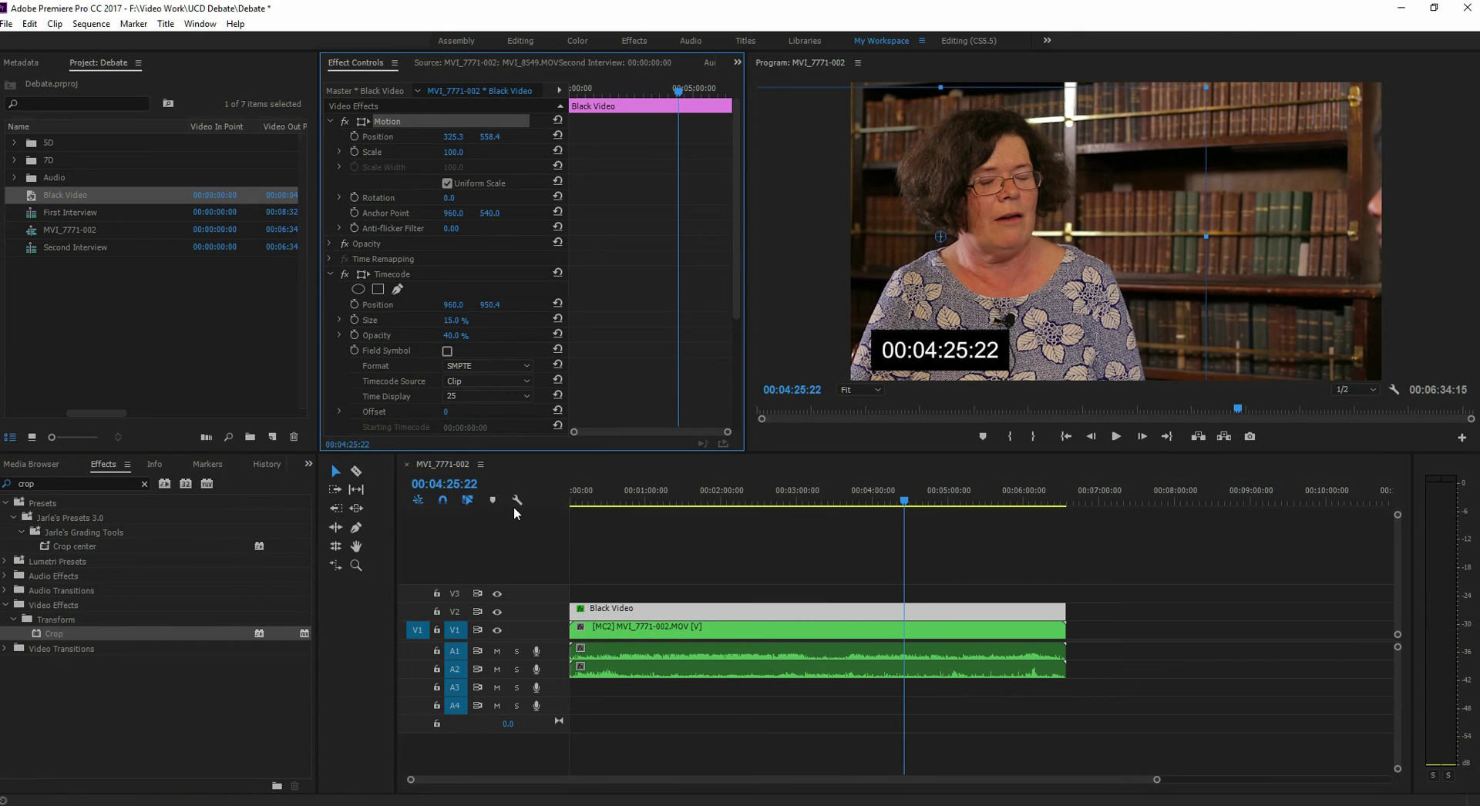
{"action": "left_click", "coordinate": [653, 557]}
{"action": "left_click", "coordinate": [784, 610]}
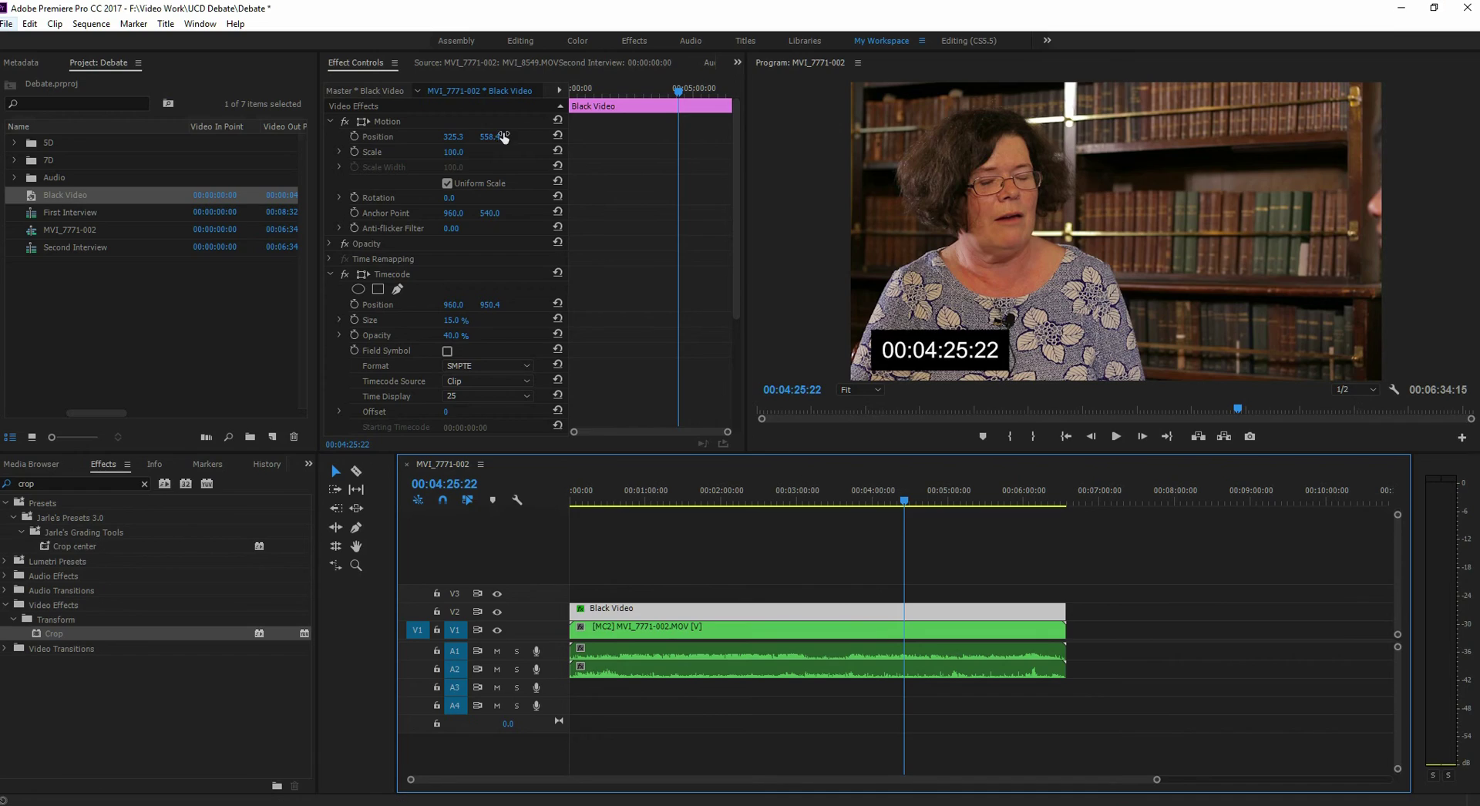
Scale the Black Video layer to 105, slightly enlarging the timecode box
{"action": "left_click", "coordinate": [451, 152]}
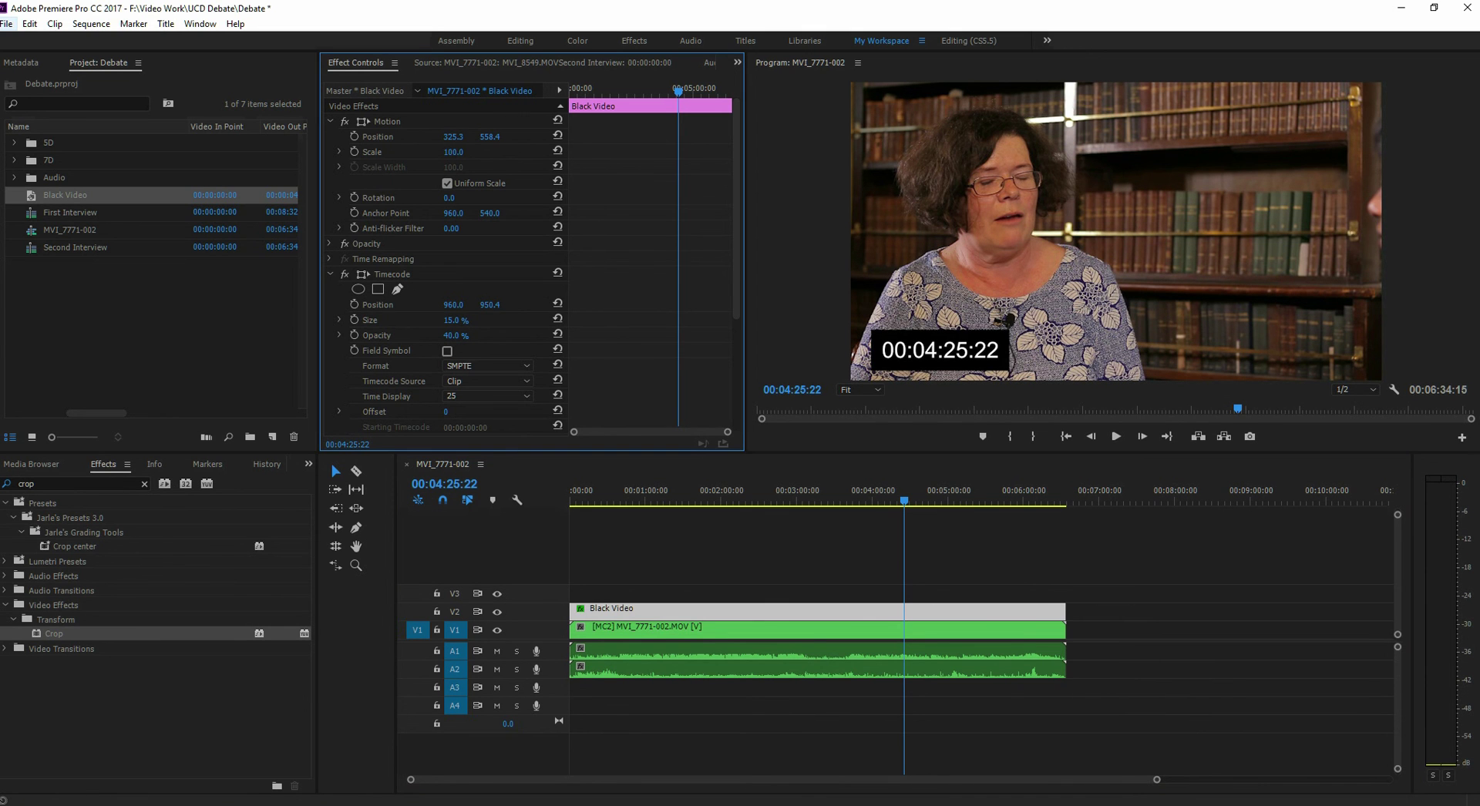
{"action": "left_click", "coordinate": [646, 609]}
{"action": "left_click", "coordinate": [340, 152]}
{"action": "mouse_move", "coordinate": [453, 152]}
{"action": "left_mouse_down"}
{"action": "mouse_move", "coordinate": [426, 136]}
{"action": "mouse_move", "coordinate": [469, 141]}
{"action": "left_mouse_up"}
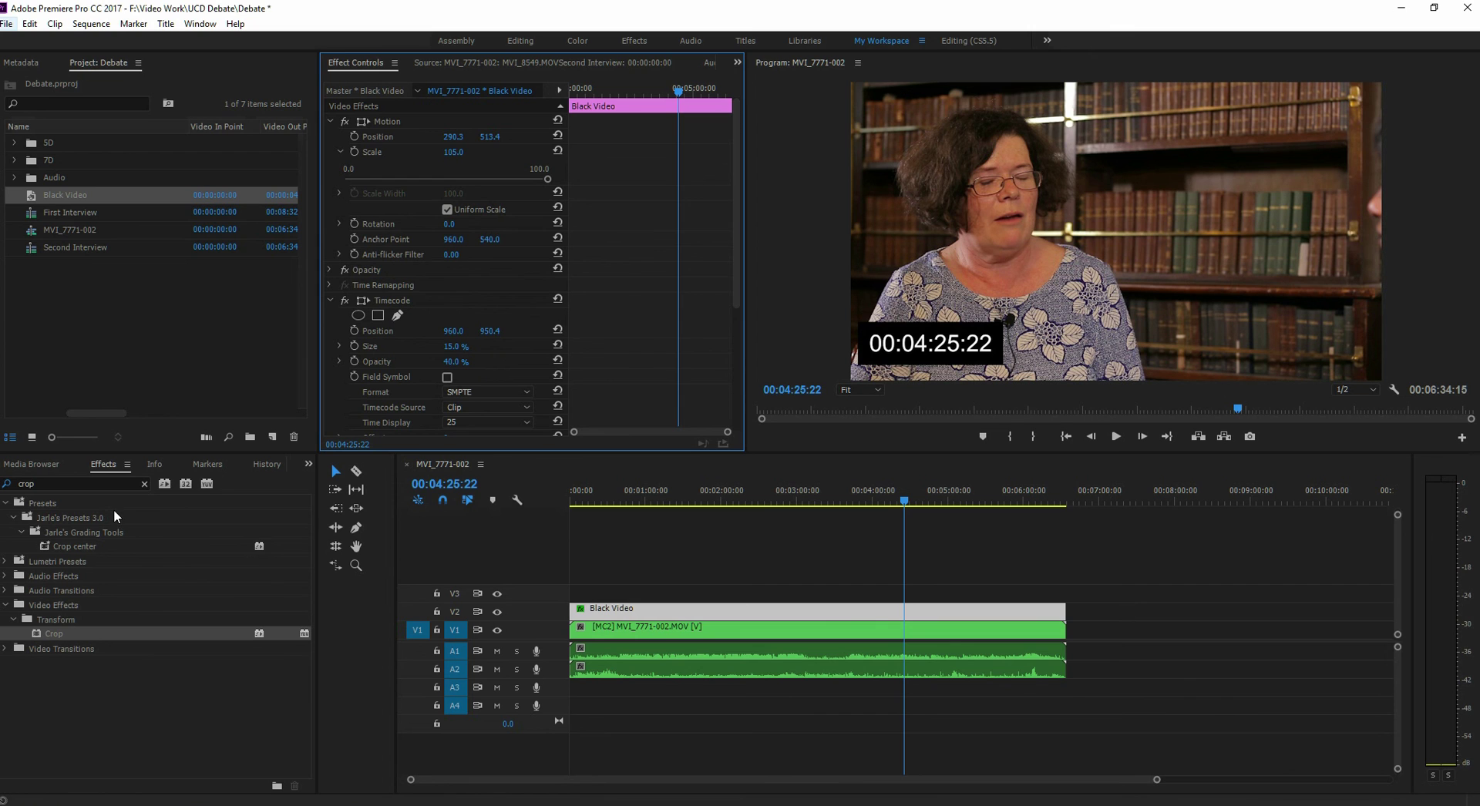